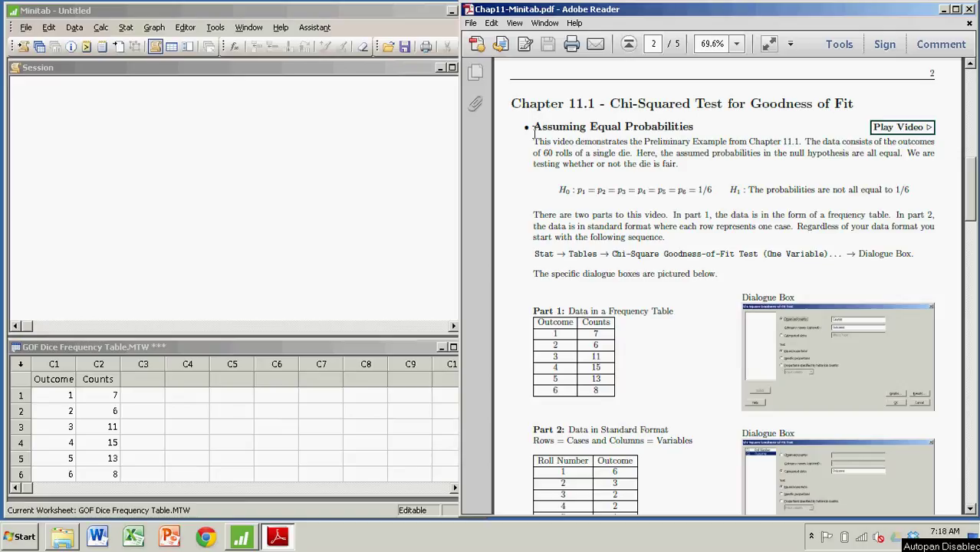
Highlight the equal-probabilities heading, the H0 equation and the Part 1 frequency-table heading in the handout.
left_click_drag(534, 126, 669, 128)
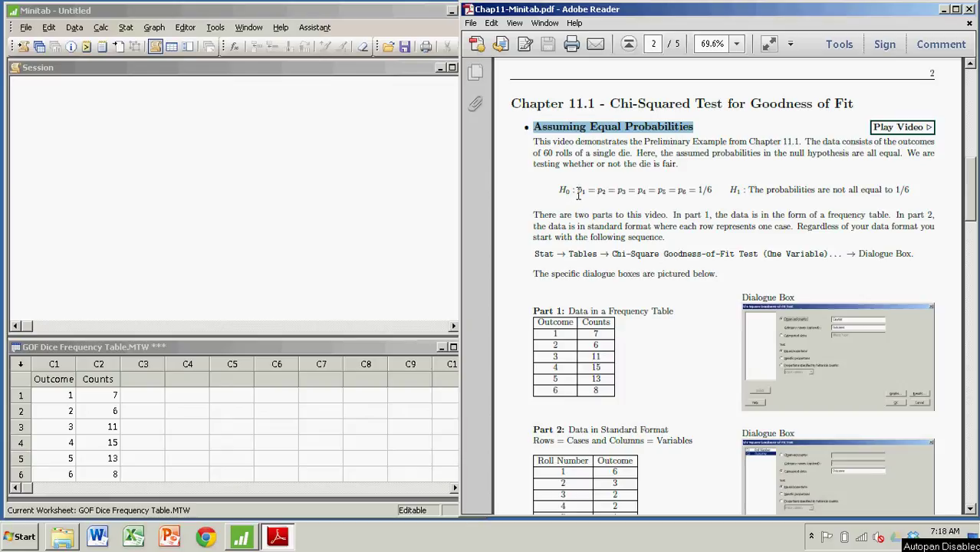
left_click_drag(576, 191, 707, 195)
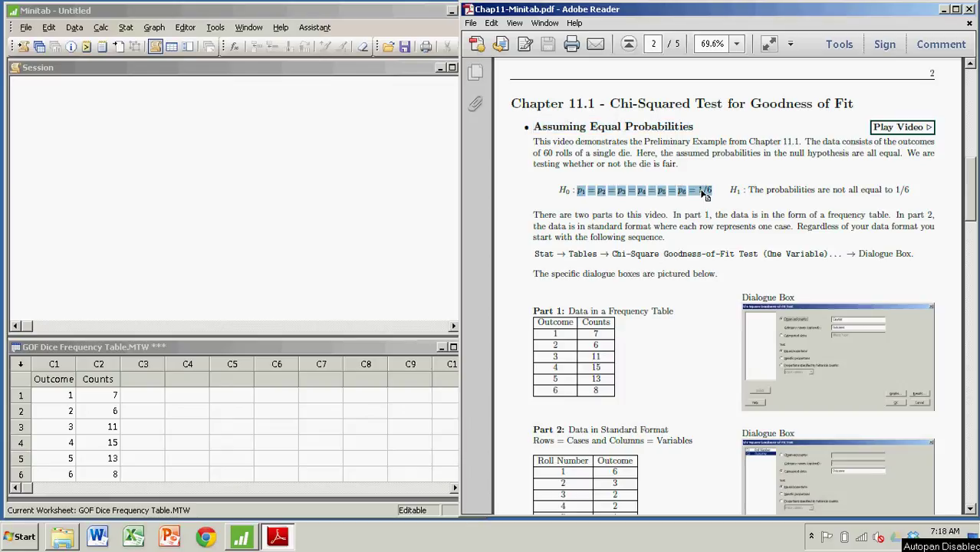
scroll(681, 304, "down", 1)
scroll(682, 304, "down", 2)
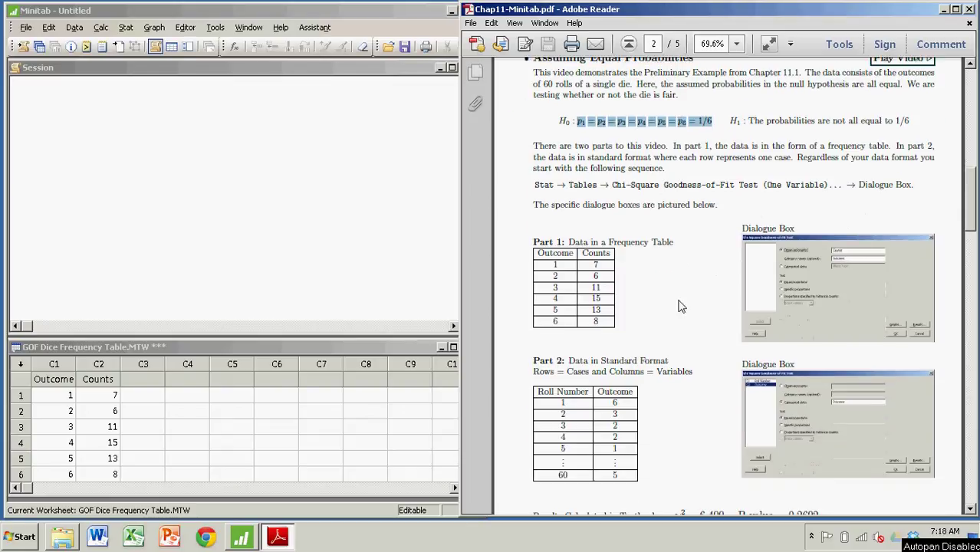
left_click_drag(569, 207, 674, 209)
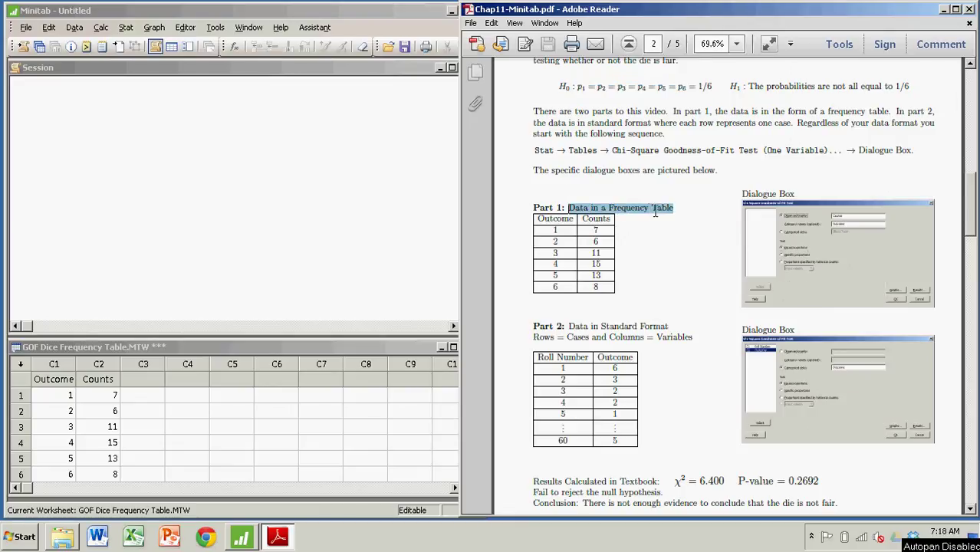
left_click(643, 305)
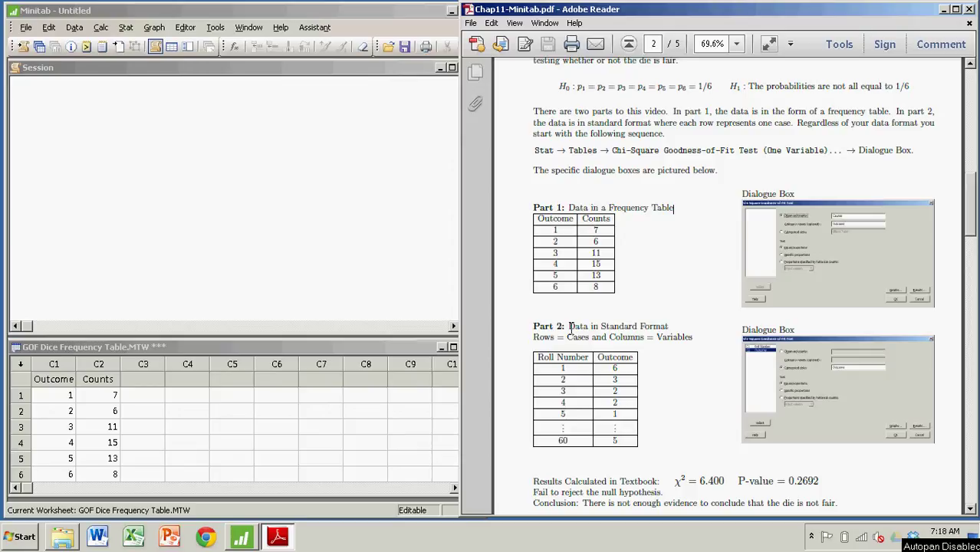
Highlight the Part 2 standard-format heading, the Preliminary Example mention and the Part 1 frequency table.
left_click_drag(569, 327, 668, 328)
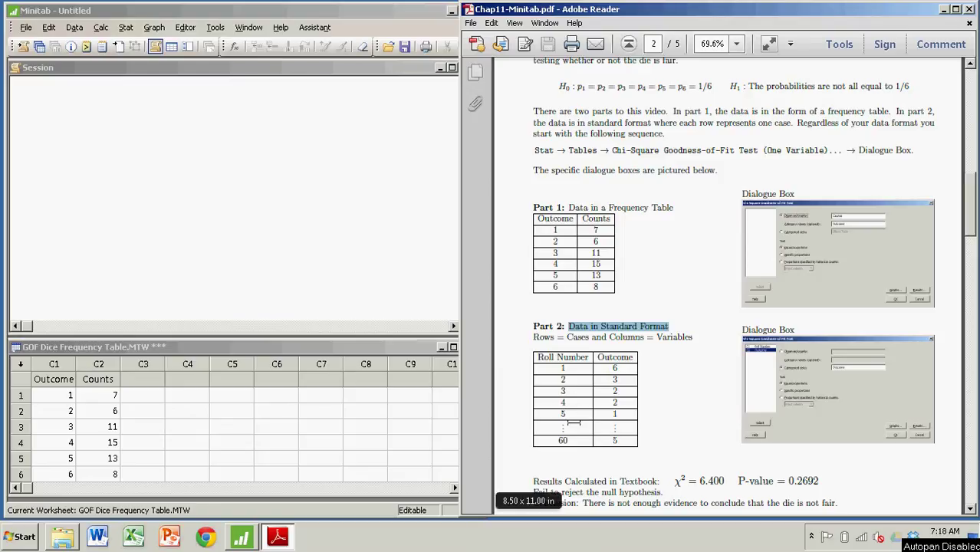
left_click(687, 274)
scroll(685, 278, "up", 3)
scroll(684, 275, "up", 2)
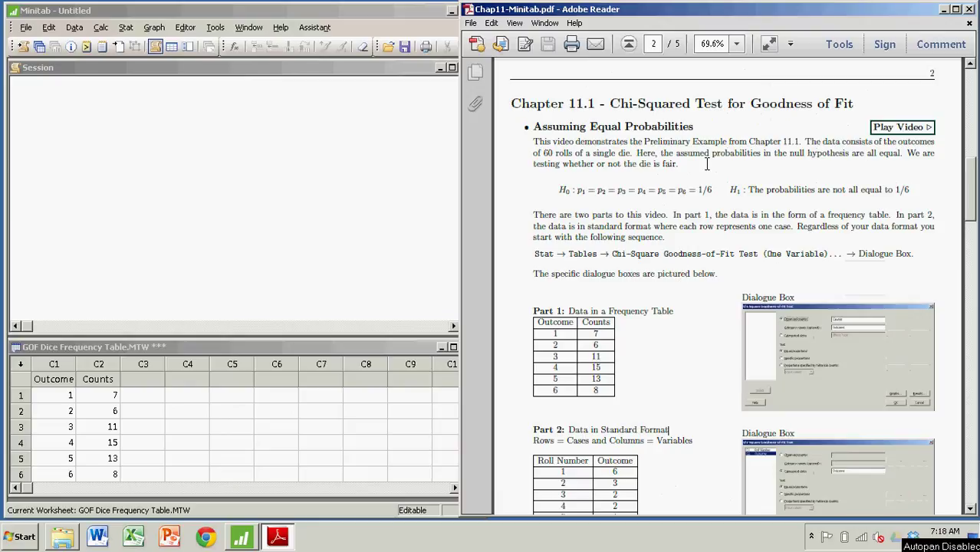
left_click_drag(644, 143, 803, 147)
left_click(802, 145)
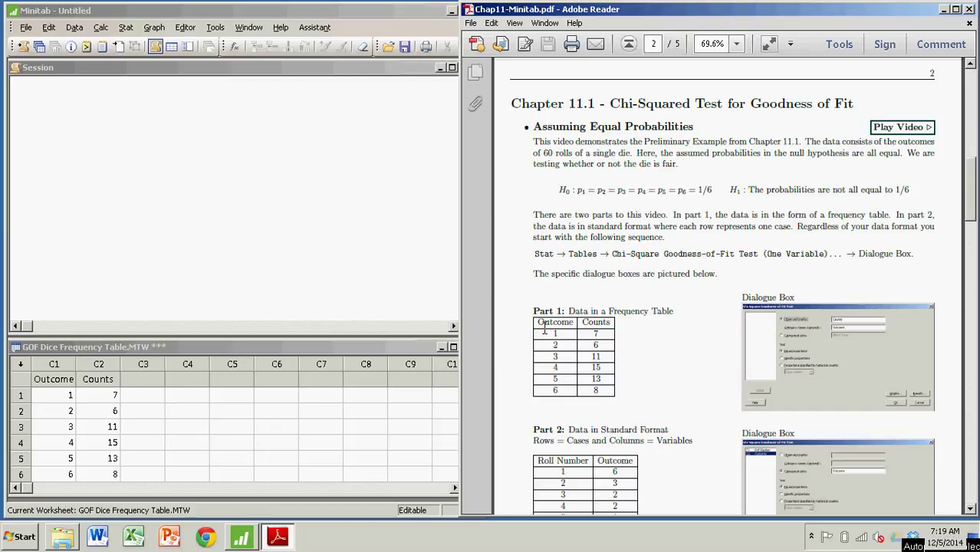
left_click_drag(537, 320, 642, 377)
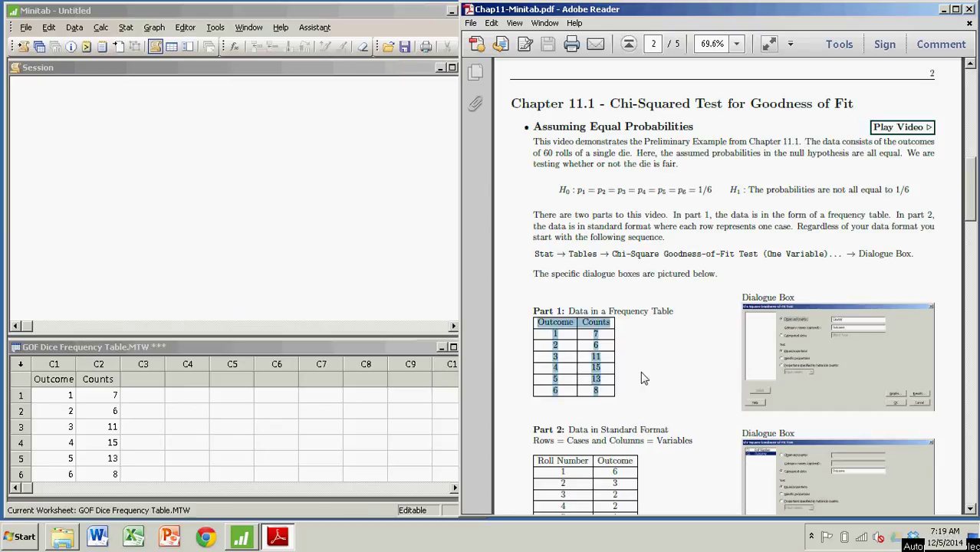
left_click(562, 337)
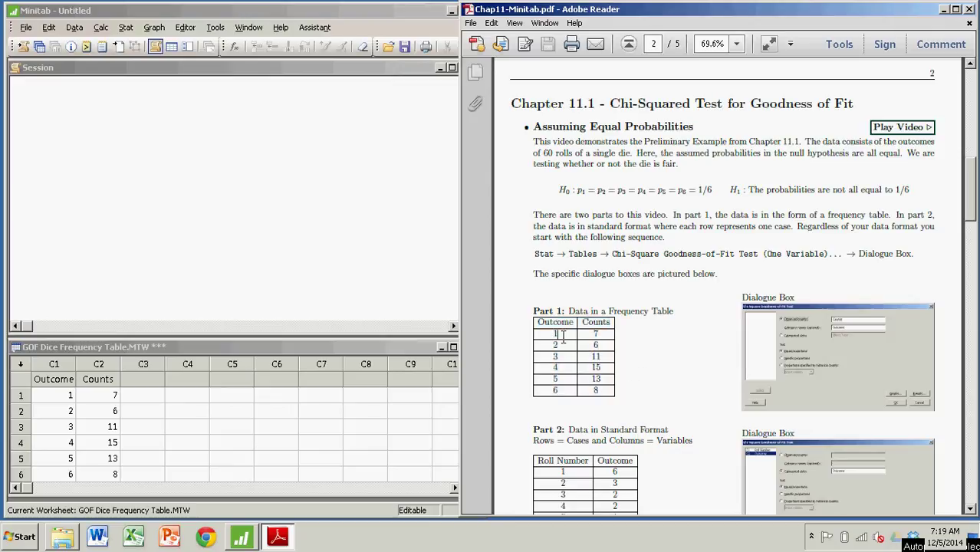
Point out the count of 15, re-highlight H0 and the frequency-table heading, then switch to Minitab.
left_click(601, 367)
left_click_drag(581, 191, 712, 191)
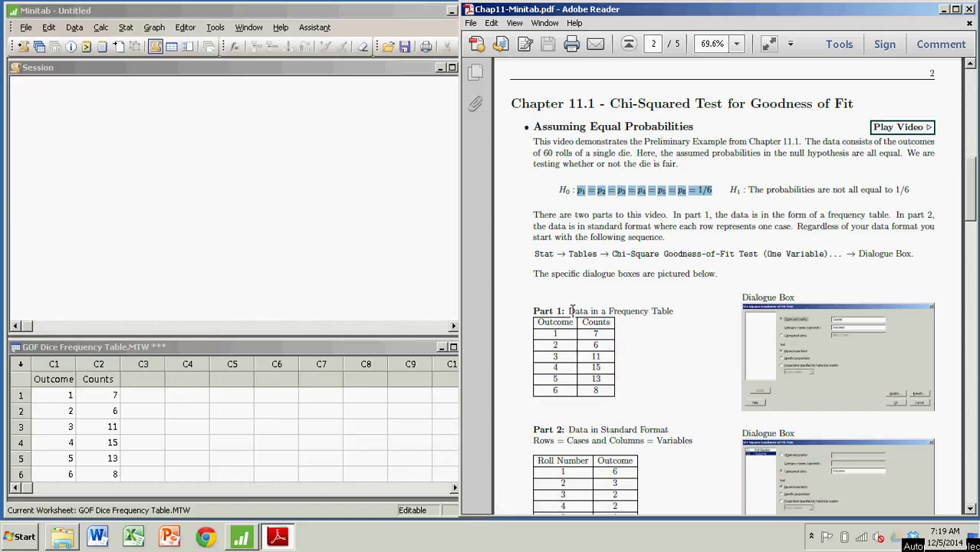
left_click_drag(567, 311, 673, 311)
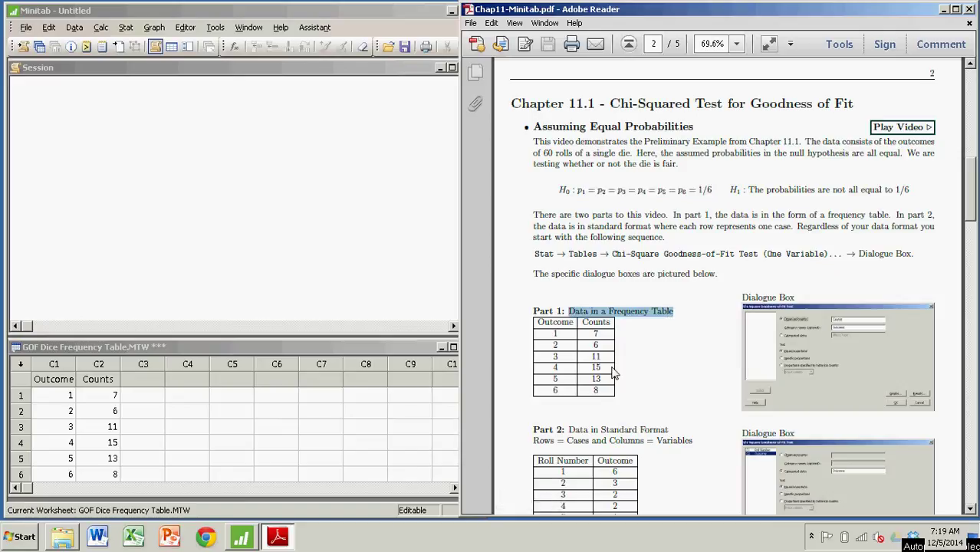
left_click(223, 354)
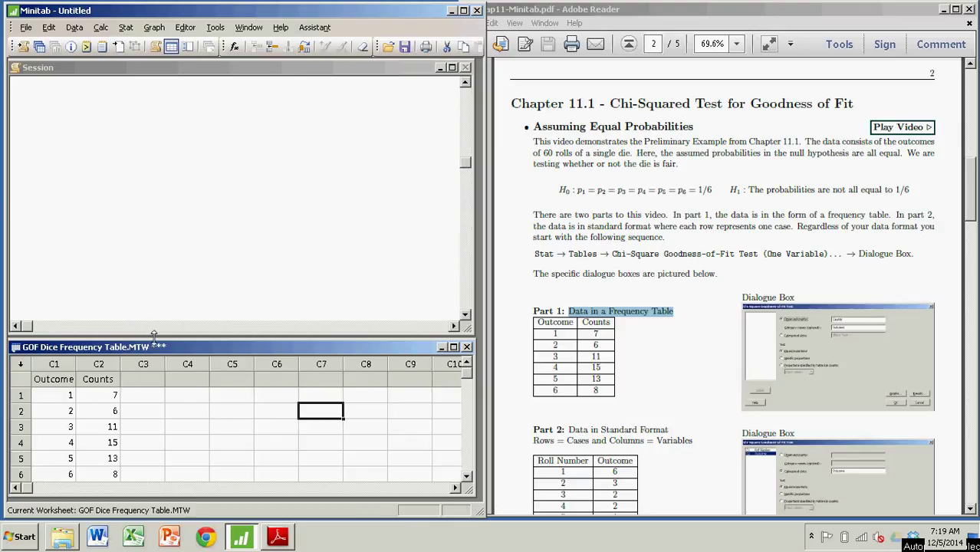
Resize the worksheet window and restore it, highlight the Stat > Tables path in the handout, then open Stat > Tables.
left_click_drag(153, 338, 168, 309)
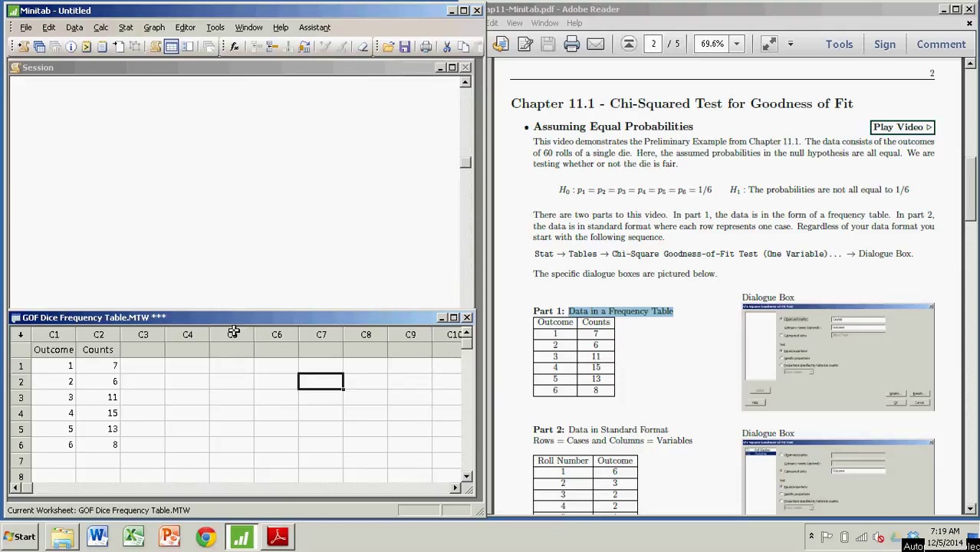
left_click_drag(248, 312, 247, 340)
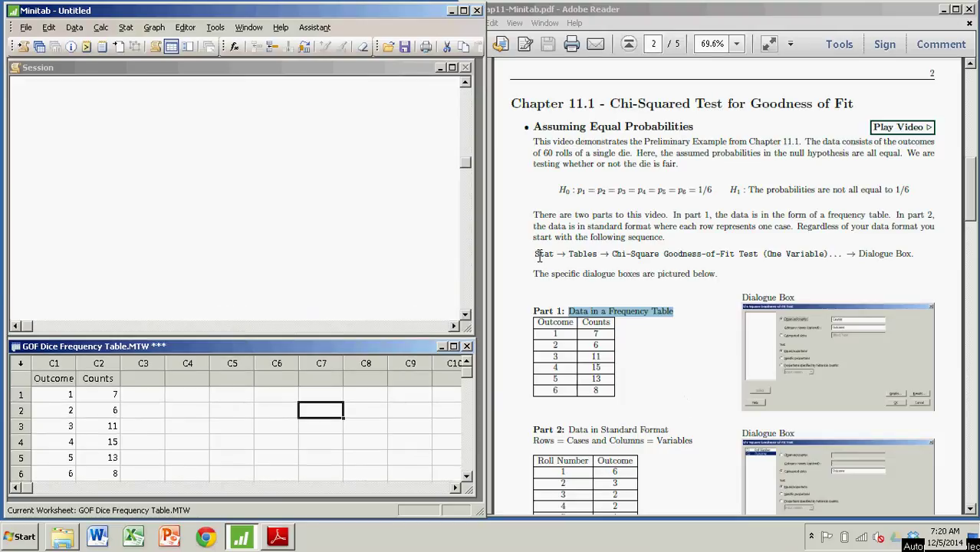
left_click_drag(535, 255, 892, 257)
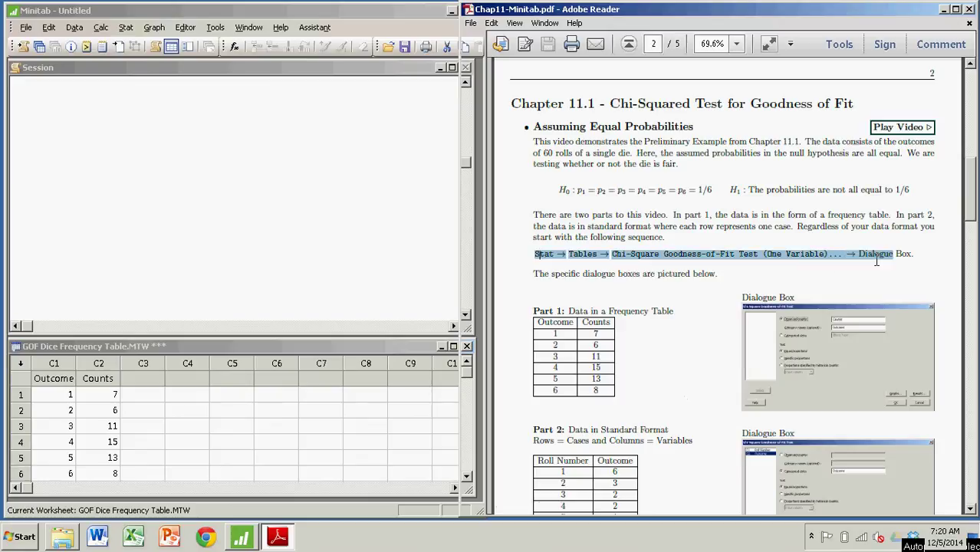
left_click(296, 8)
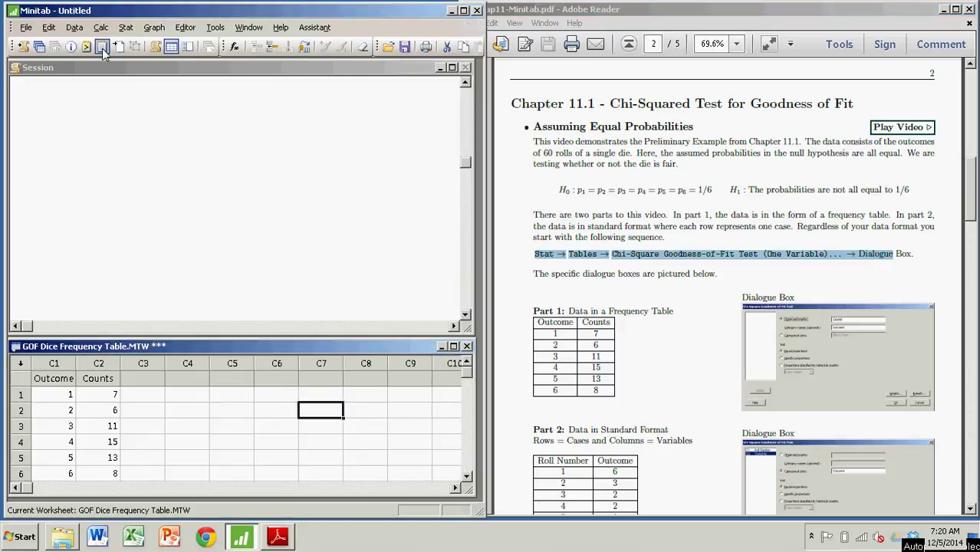
left_click(126, 27)
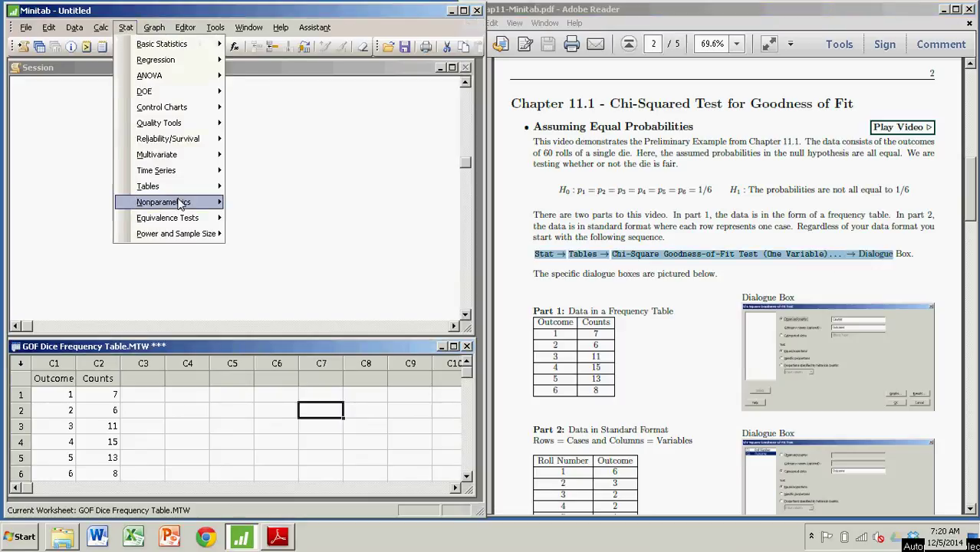
mouse_move(184, 195)
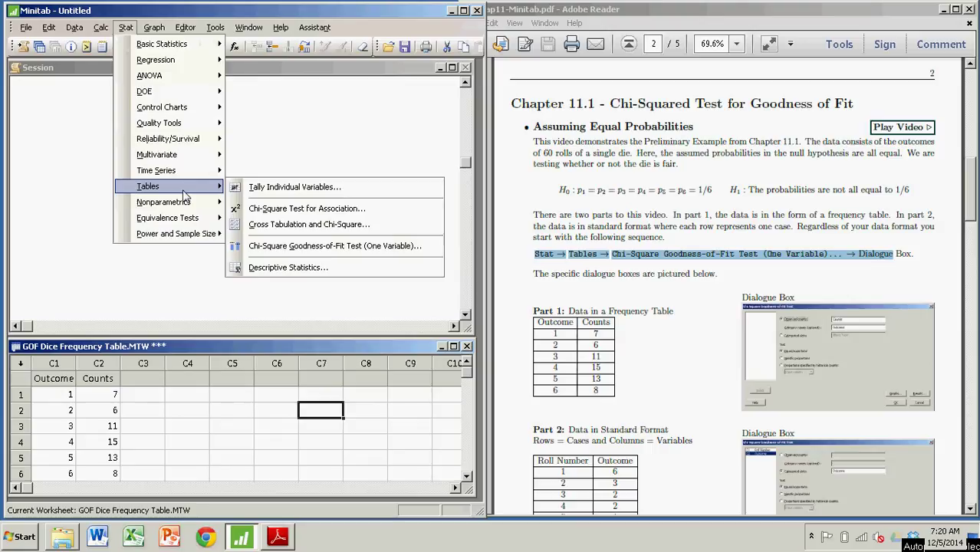
Open Chi-Square Goodness-of-Fit Test (One Variable) and clear the observed counts and category names fields.
left_click(296, 246)
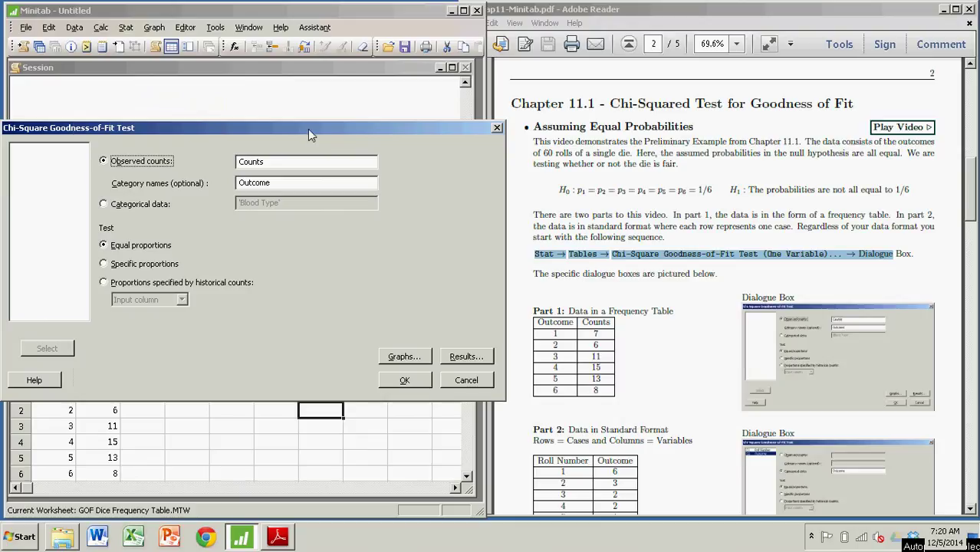
left_click_drag(308, 128, 430, 105)
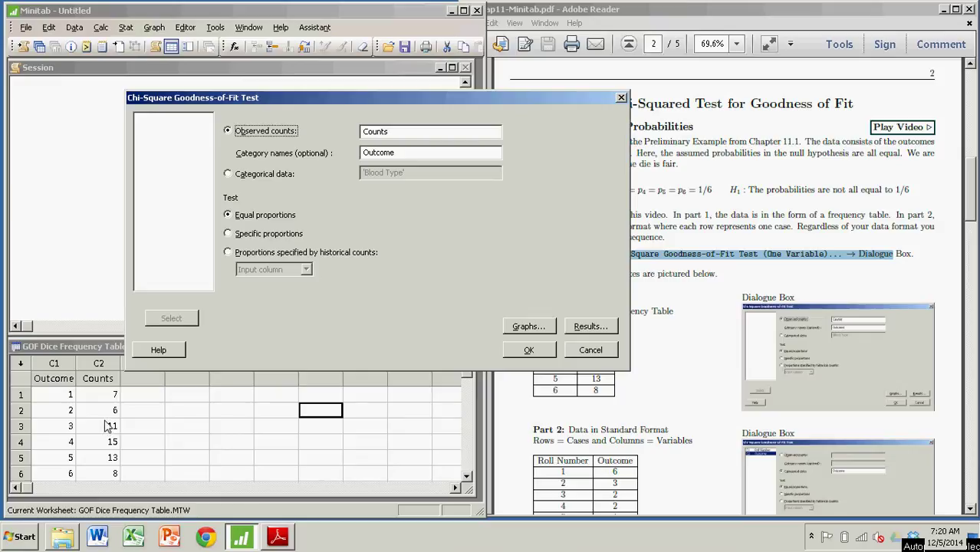
left_click(100, 381)
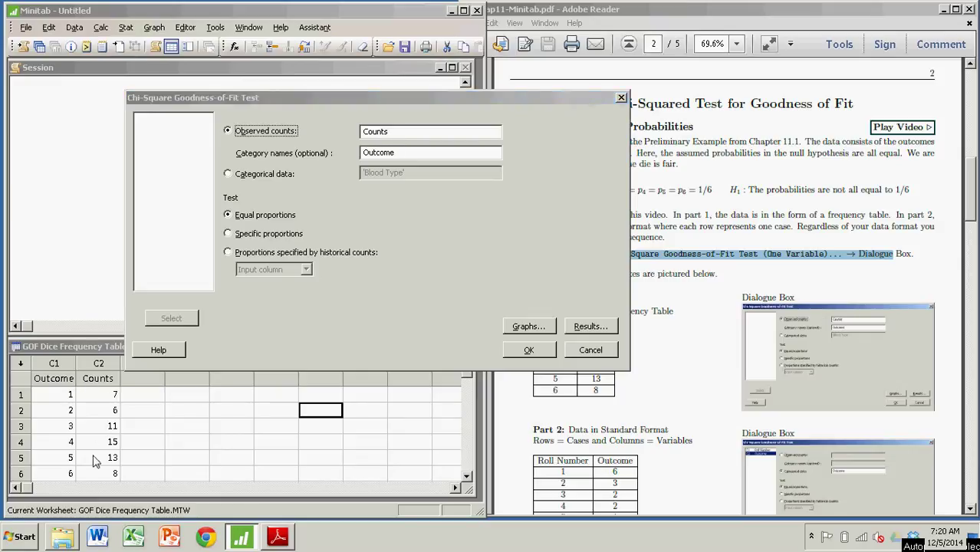
left_click(405, 132)
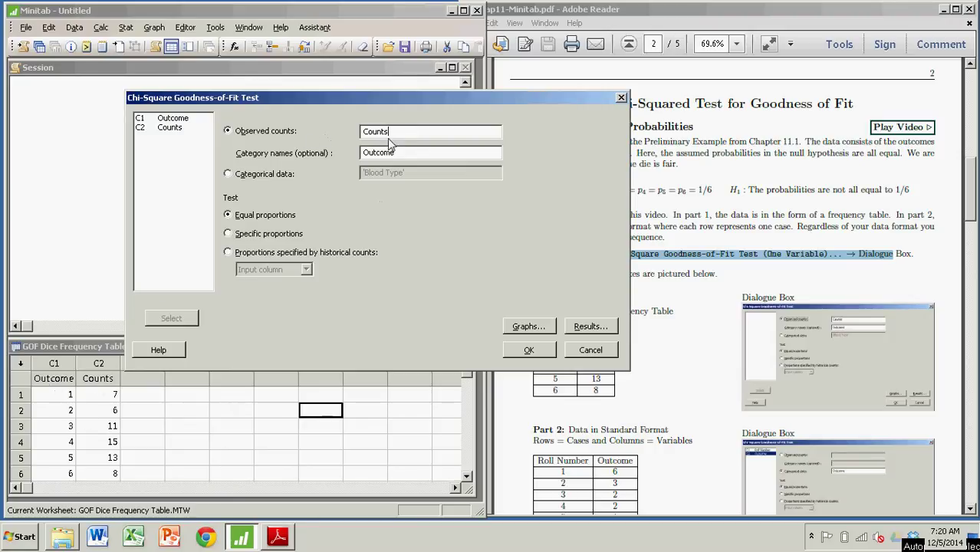
left_click_drag(364, 131, 392, 129)
key("BackSpace")
left_click_drag(363, 153, 405, 152)
key("BackSpace")
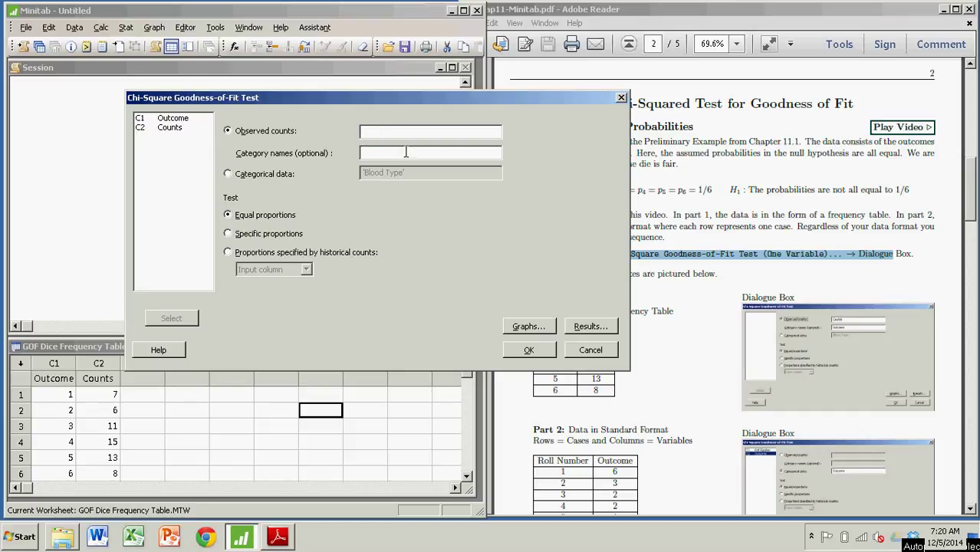
Enter C2 Counts as the observed counts and C1 Outcome as the category names.
left_click(389, 131)
left_click(169, 128)
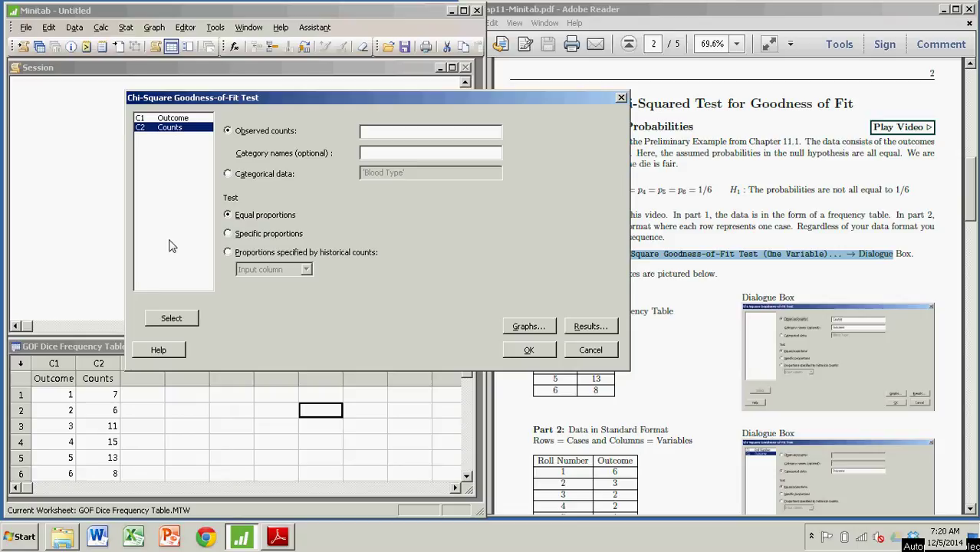
left_click(172, 319)
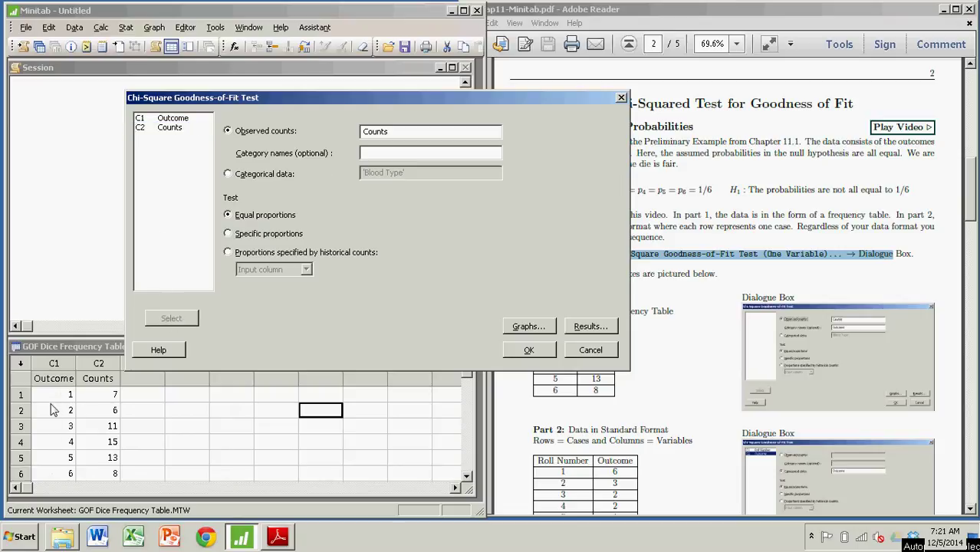
left_click(178, 119)
left_click(168, 320)
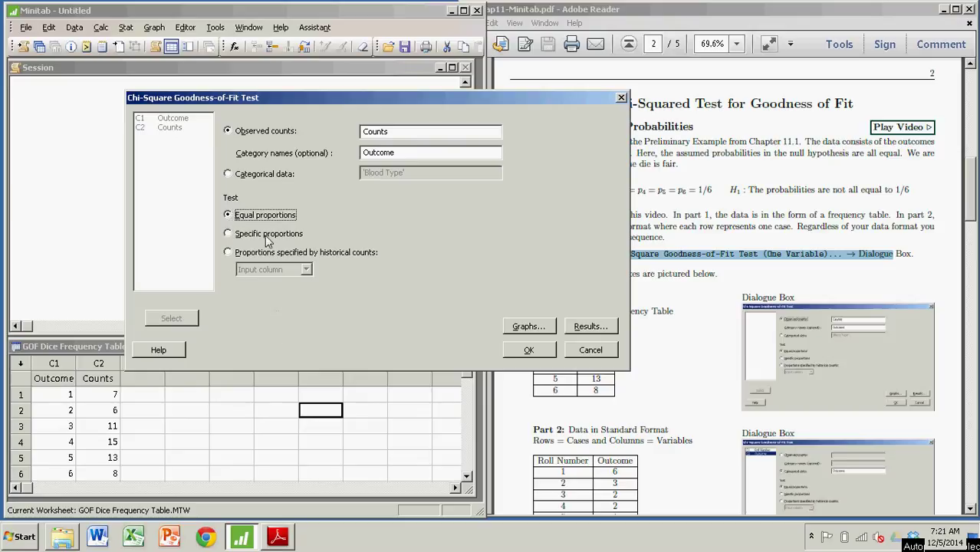
In the Graphs options, select only the bar chart of observed and expected values.
left_click(527, 326)
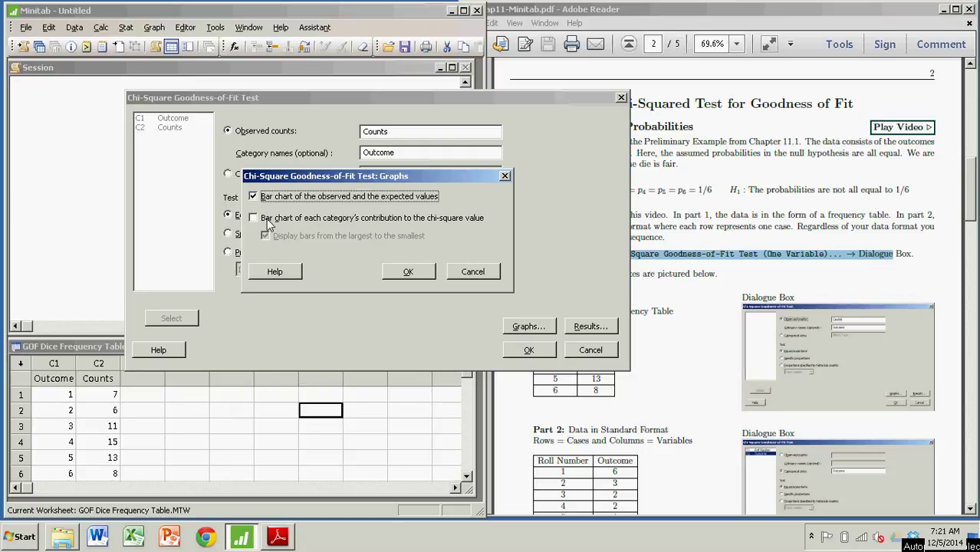
left_click(408, 271)
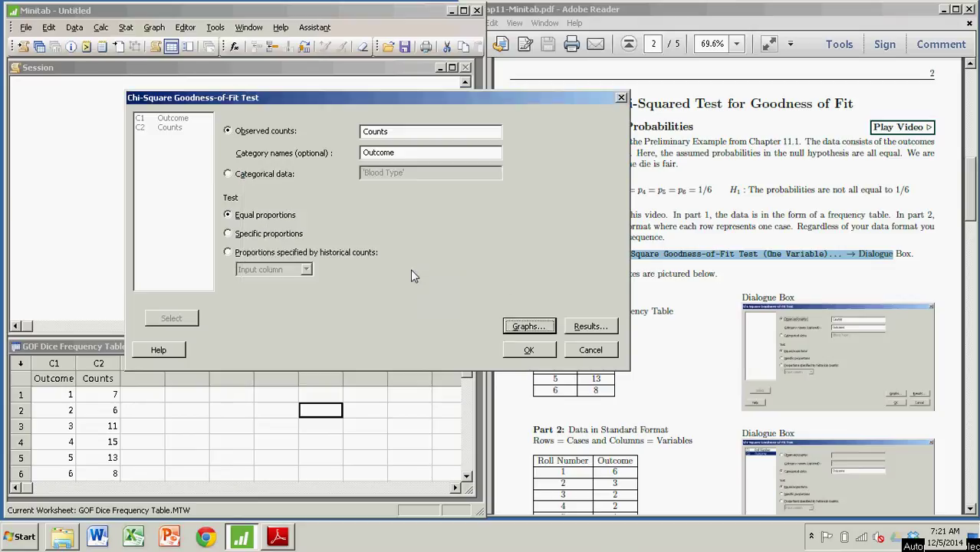
Run the test (Chi-Sq 6.4, DF 5, p-value 0.269) and close the chart without saving.
left_click(529, 350)
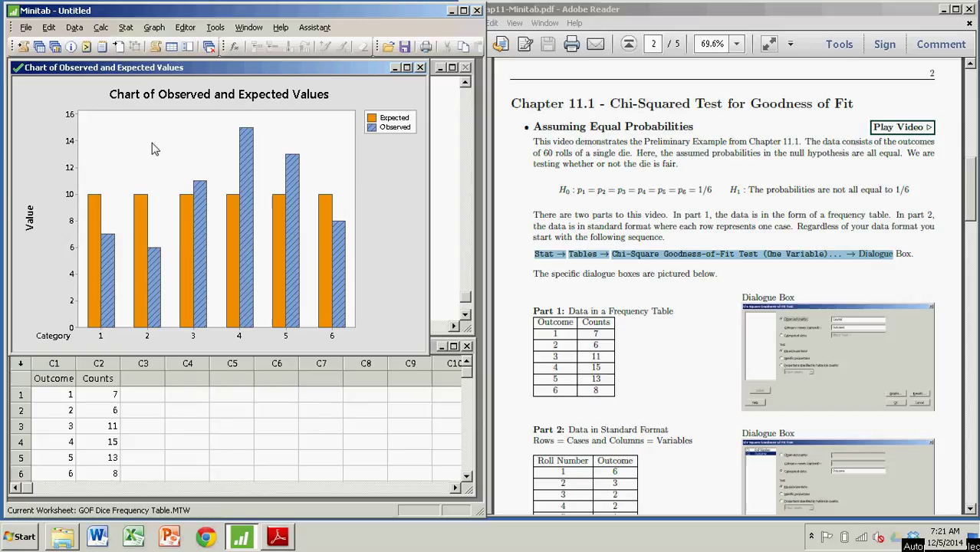
left_click(420, 67)
left_click(293, 299)
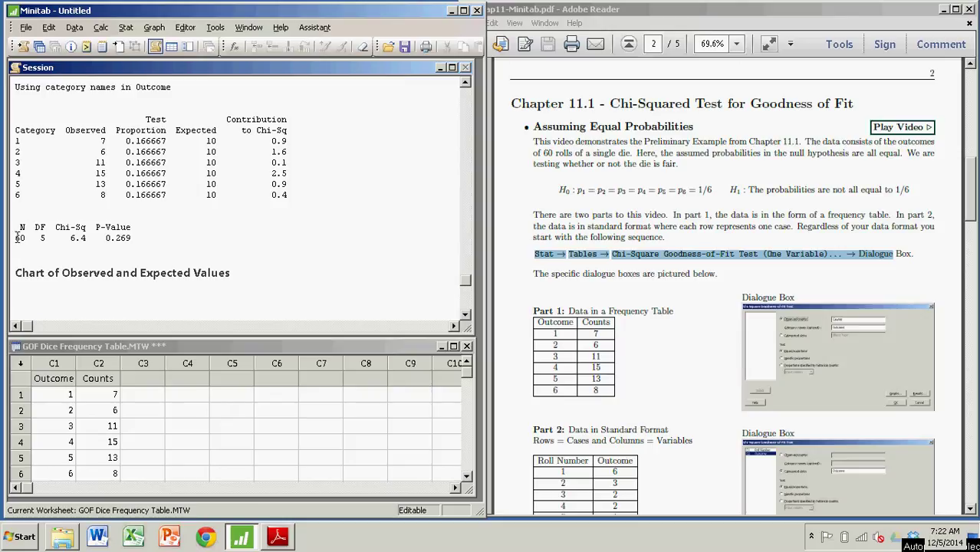
Highlight the N, DF, Chi-Sq 6.4 and P-Value 0.269 results line, then just its values.
left_click_drag(16, 238, 136, 240)
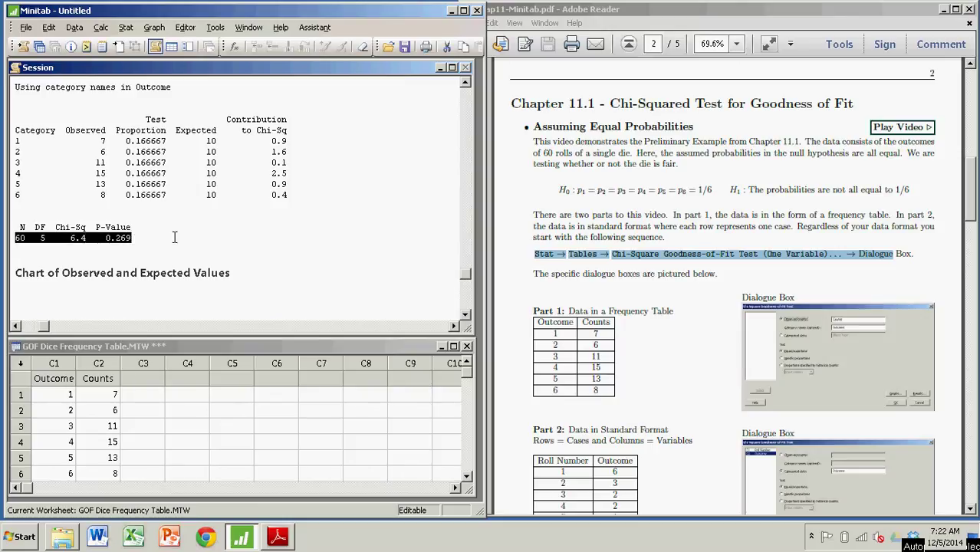
left_click_drag(70, 239, 136, 240)
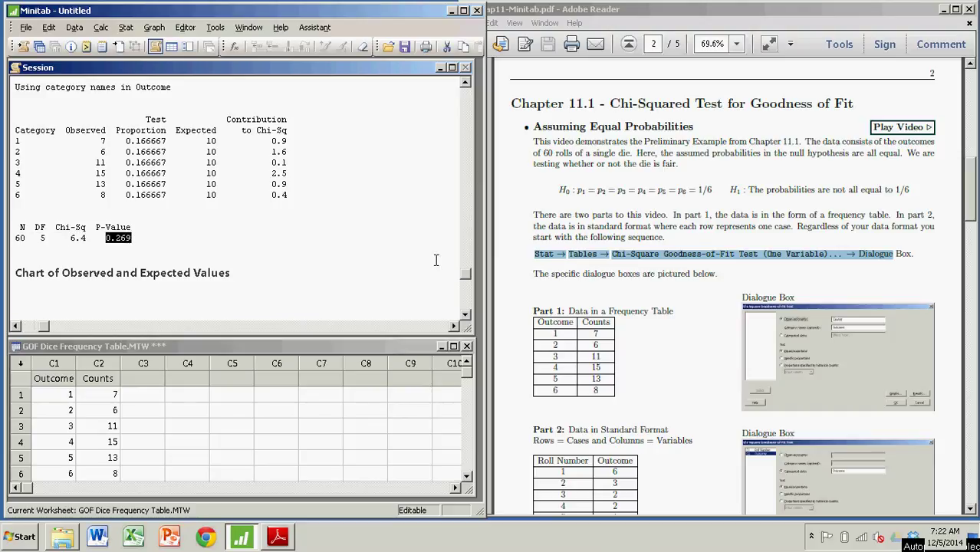
Switch to the PDF and mark the textbook's χ² 6.400 and P-value 0.2692.
left_click(520, 279)
scroll(509, 330, "down", 5)
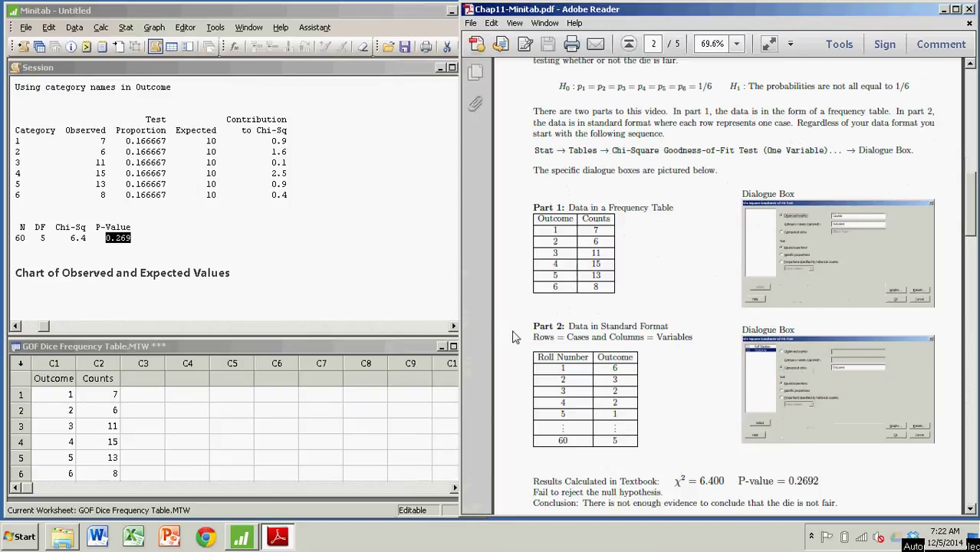
left_click_drag(678, 379, 797, 384)
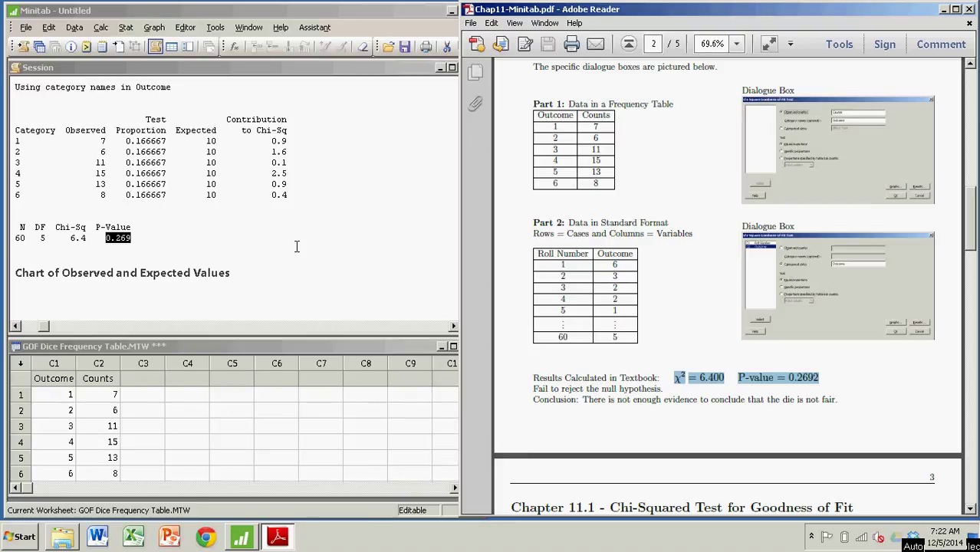
left_click(714, 167)
Mark the equal-probabilities H0 and the Rows = Cases, Columns = Variables note, then return to Minitab.
scroll(682, 174, "up", 5)
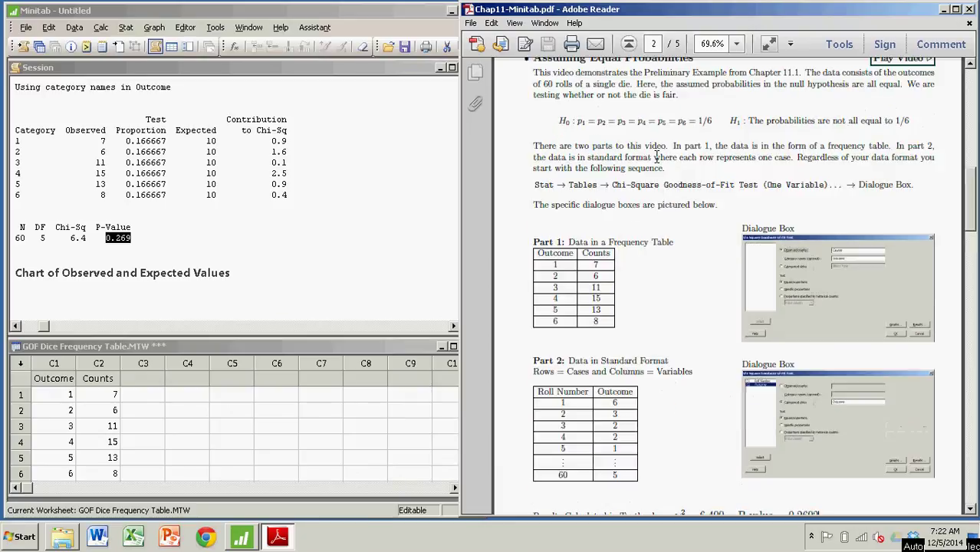
left_click_drag(558, 155, 707, 155)
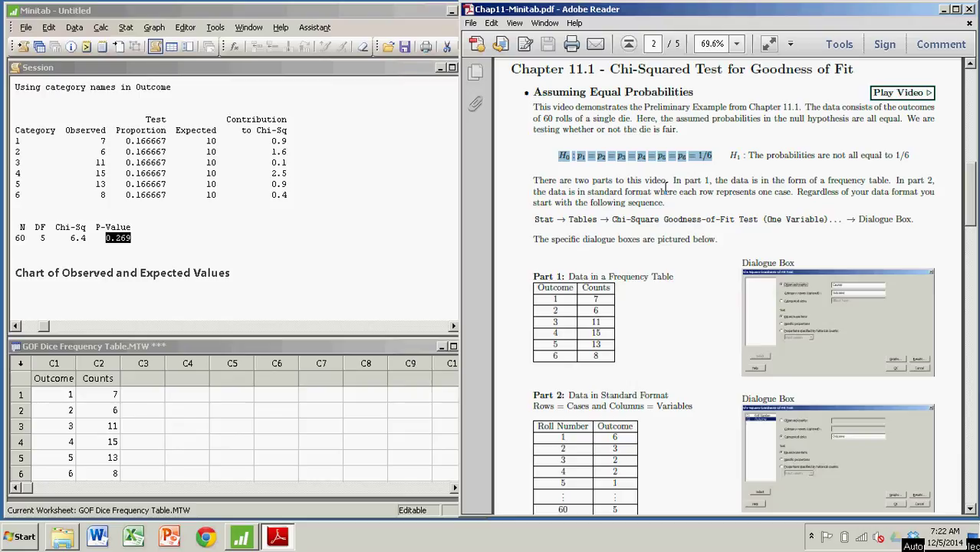
scroll(659, 238, "down", 3)
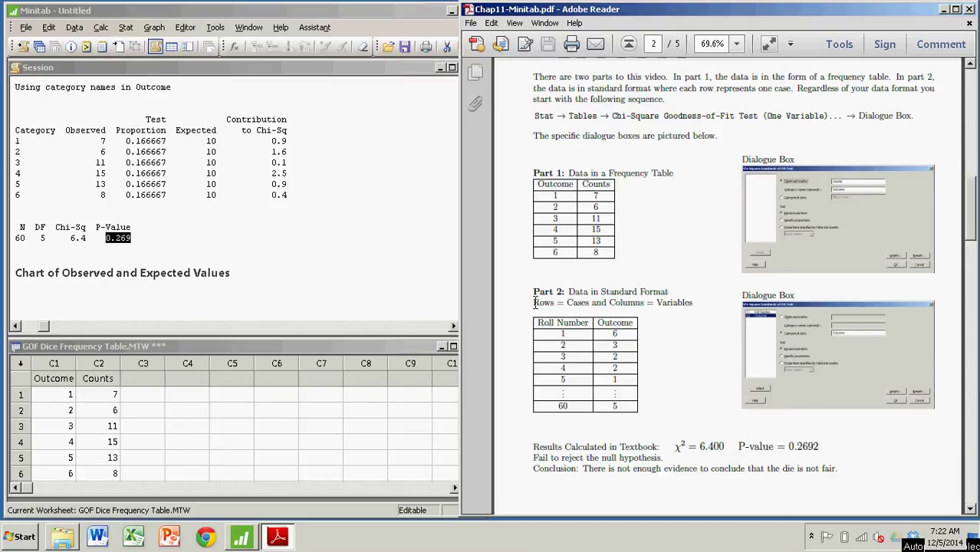
left_click_drag(534, 302, 677, 299)
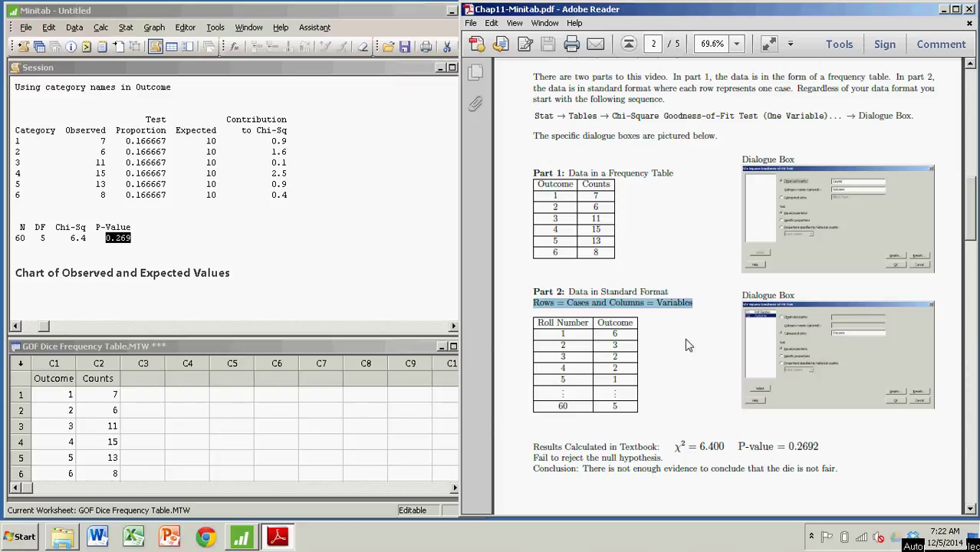
left_click(335, 16)
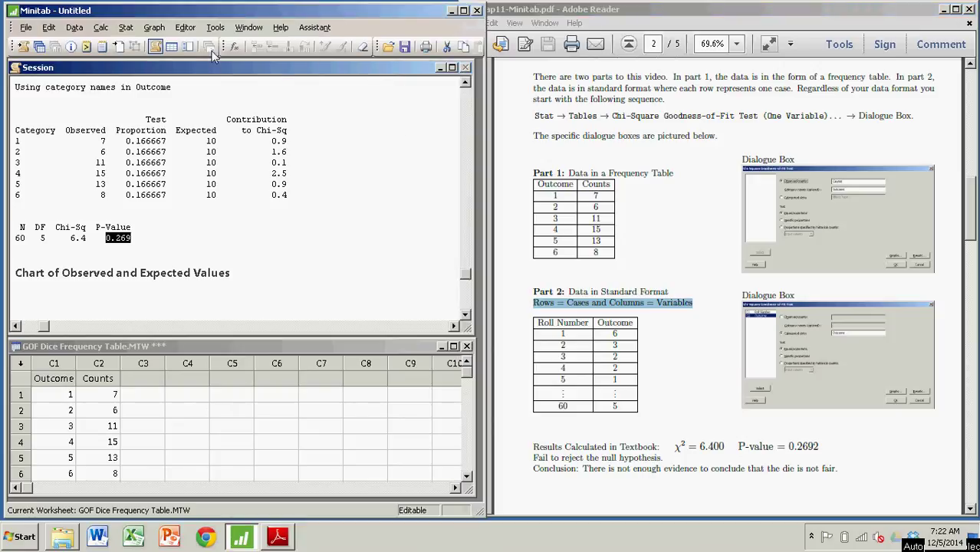
left_click(260, 29)
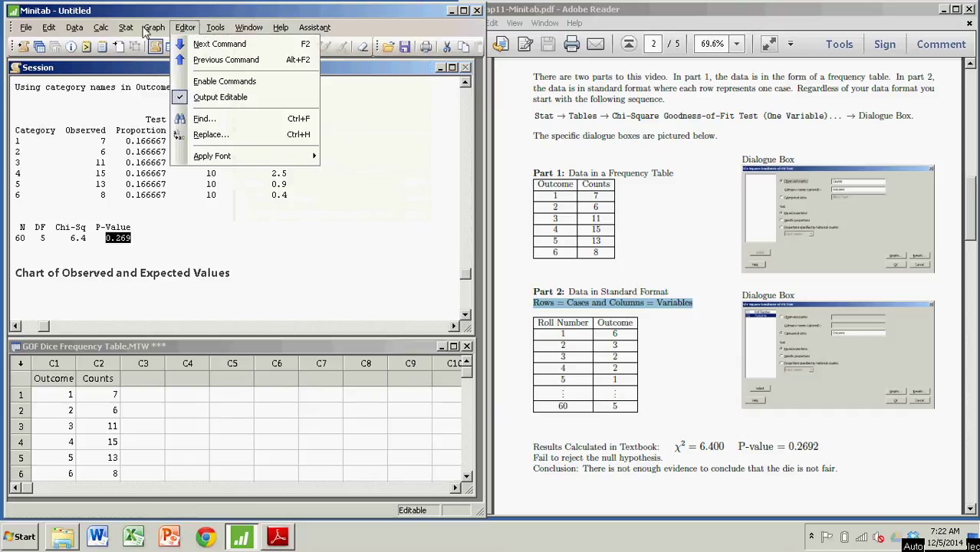
Open GOF Dice Standard Format.MTW via File > Open Worksheet and accept the project-copy message.
left_click(184, 28)
left_click(25, 28)
left_click(25, 27)
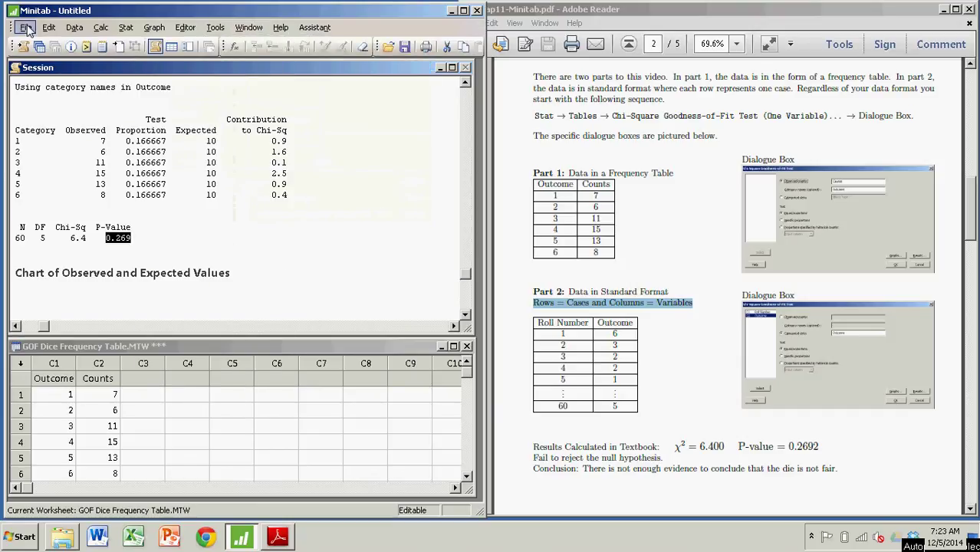
left_click(25, 29)
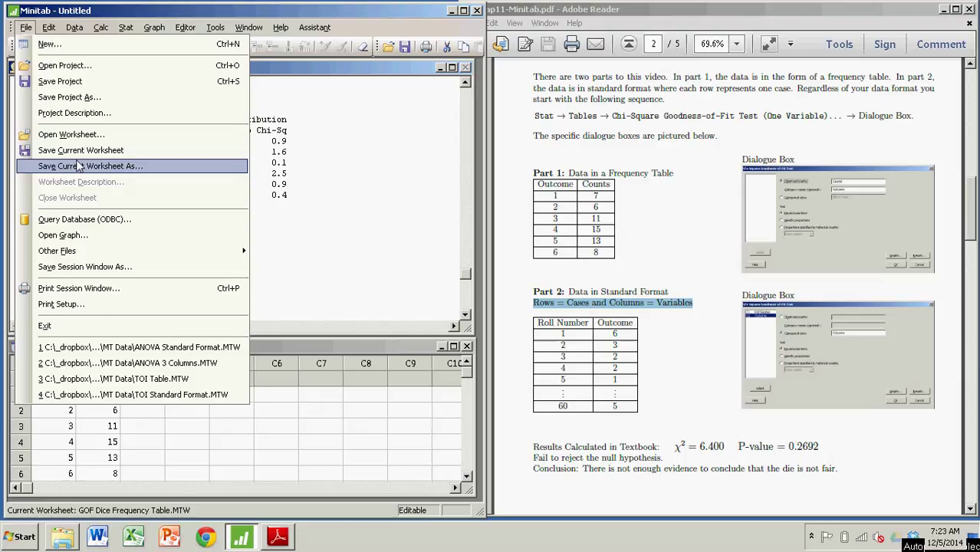
left_click(76, 135)
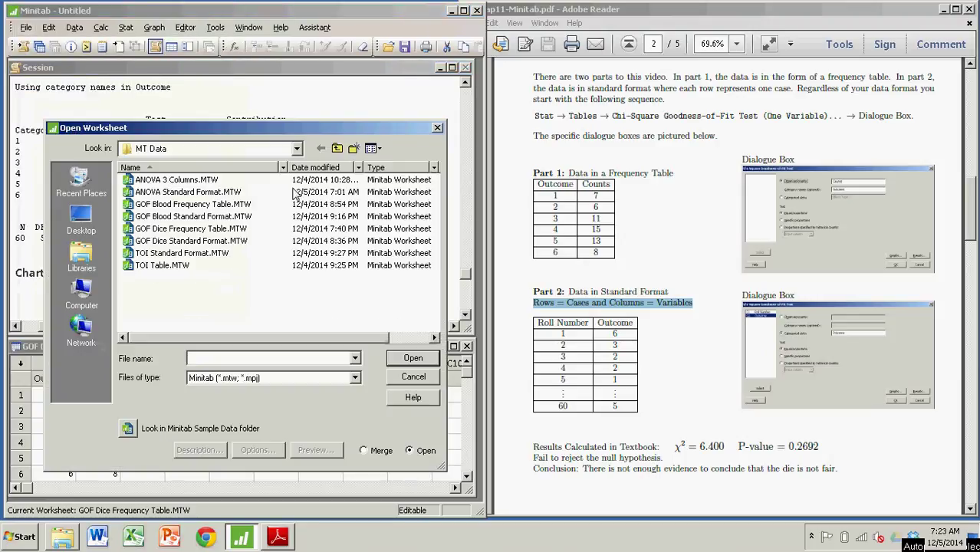
left_click(196, 241)
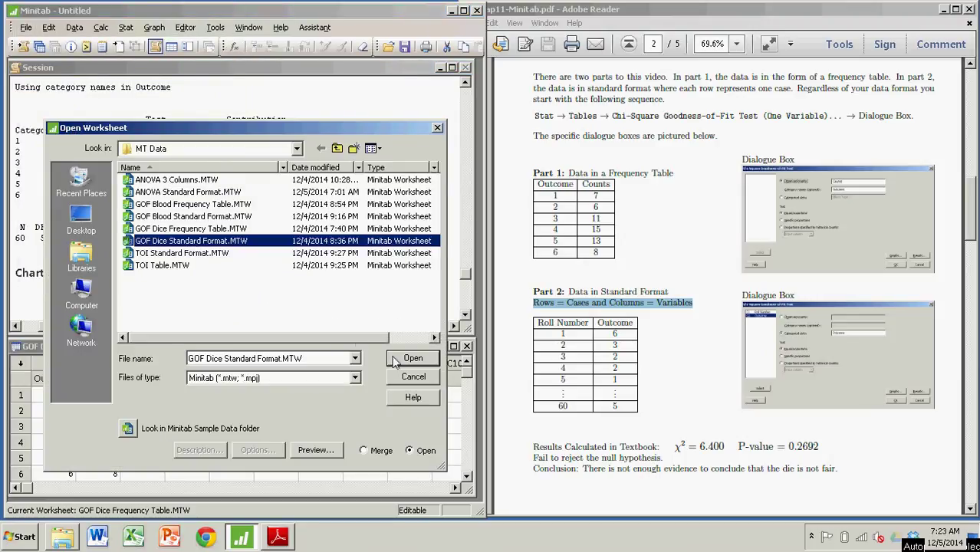
left_click(395, 361)
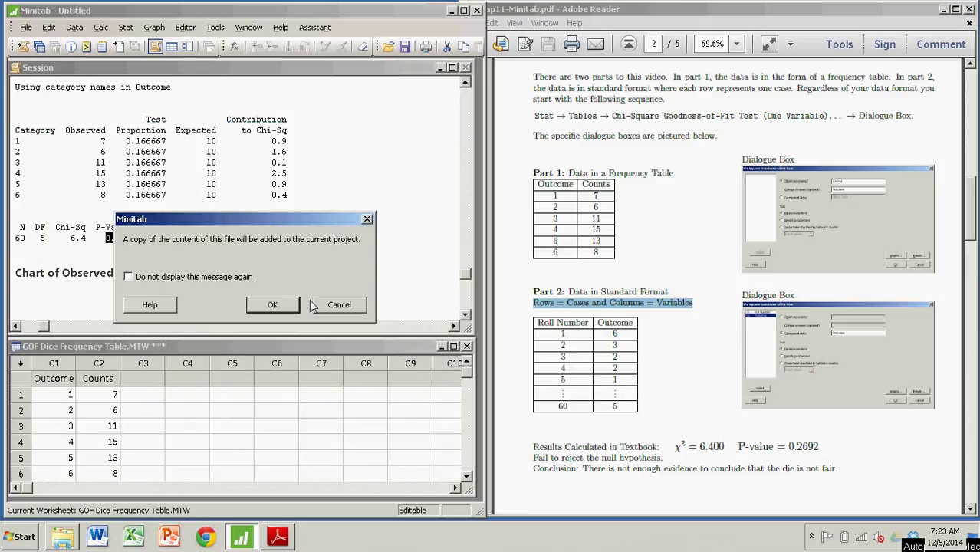
left_click(288, 306)
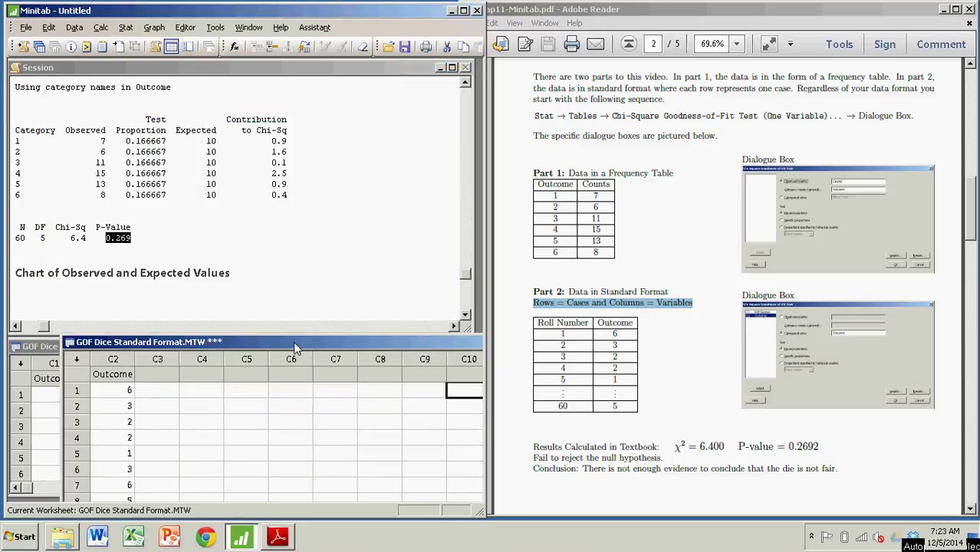
Move the standard-format worksheet window and scroll through its rows.
left_click_drag(293, 341, 240, 310)
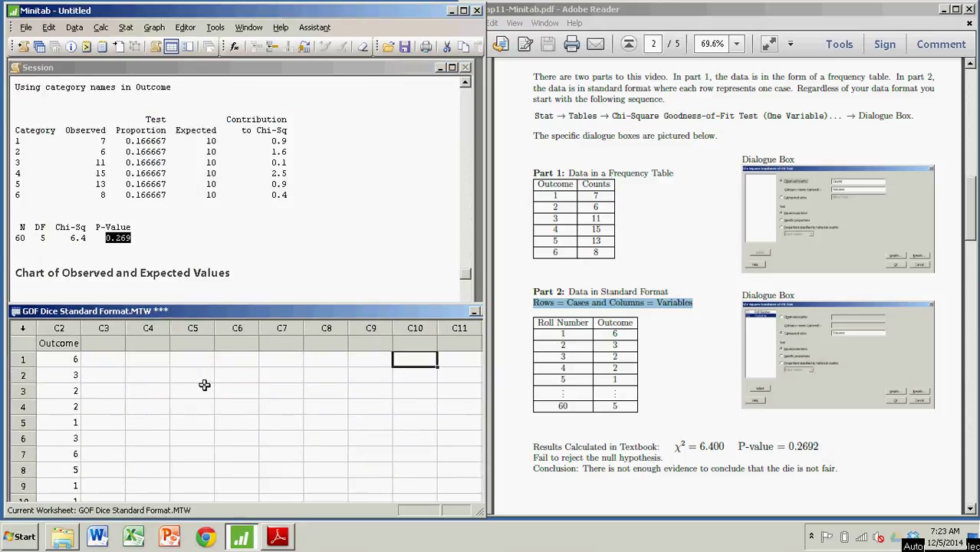
left_click(148, 468)
scroll(272, 466, "down", 3)
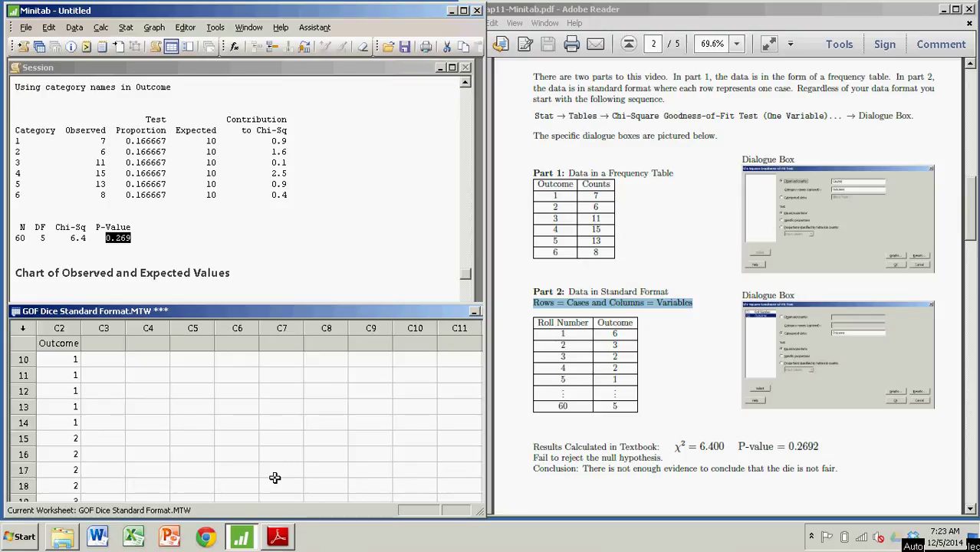
scroll(165, 406, "up", 3)
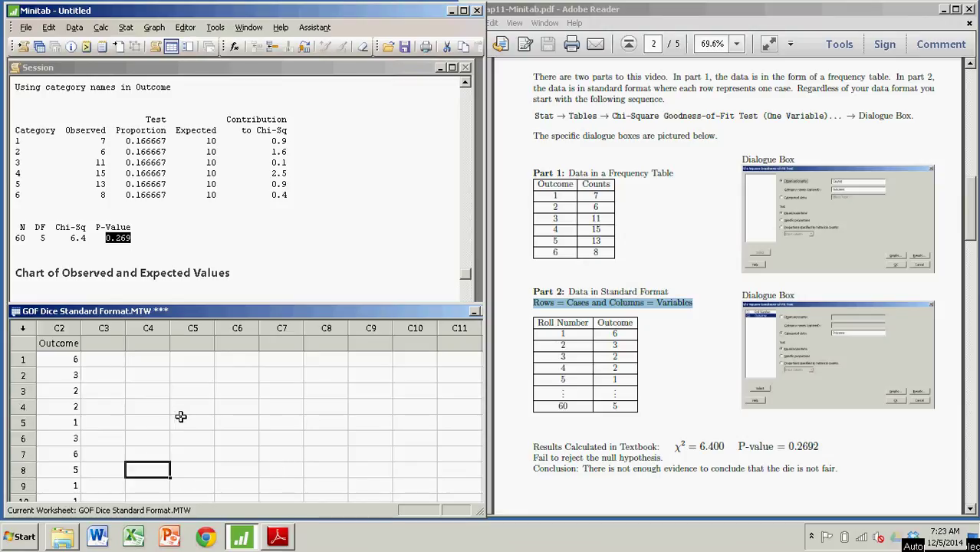
scroll(215, 430, "down", 3)
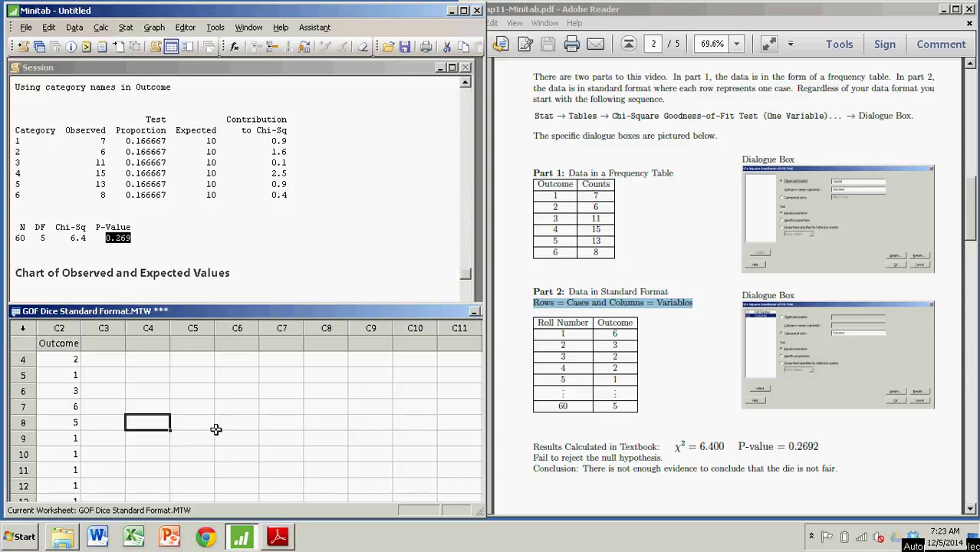
scroll(216, 430, "up", 3)
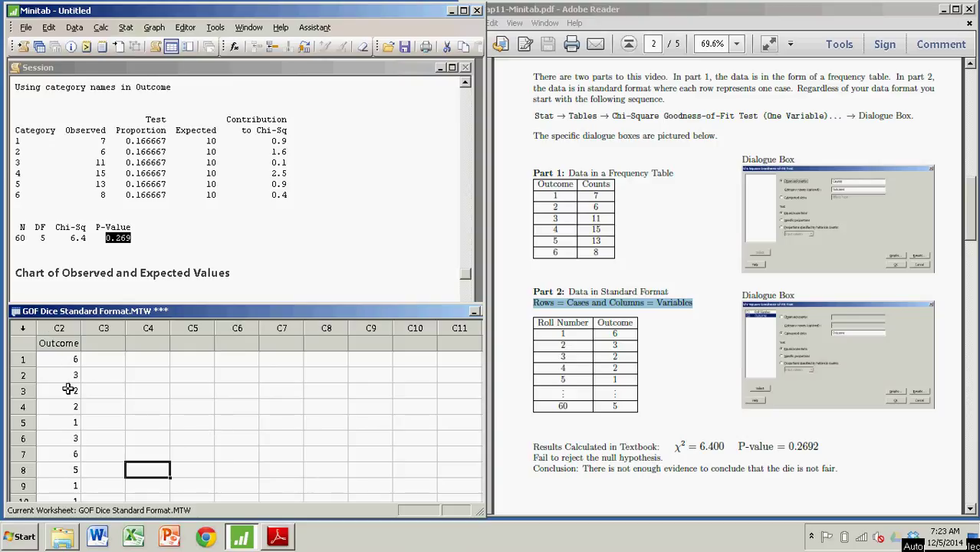
Select the Outcome and Roll Number columns, then bring the PDF handout's Part 2 forward.
left_click(59, 328)
key("ctrl+Home")
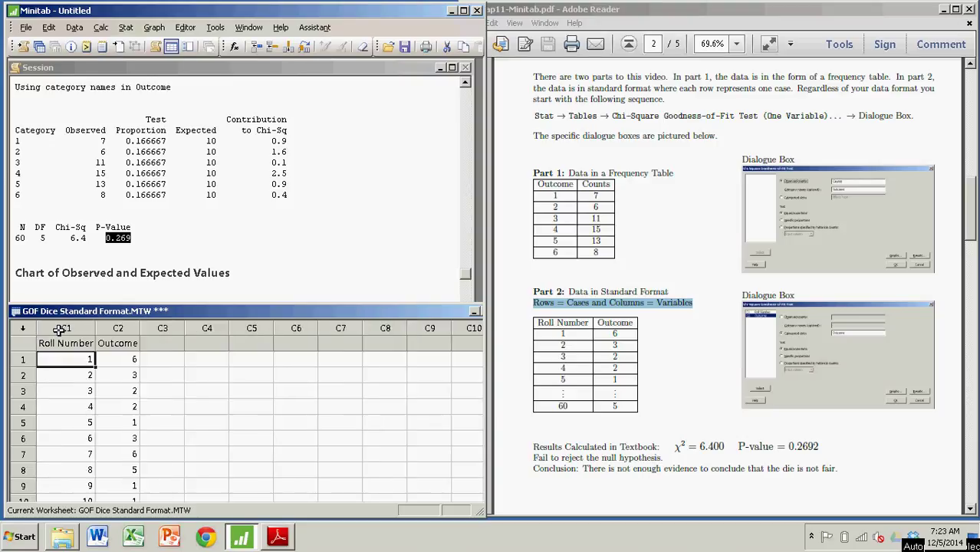
left_click(197, 411)
left_click(82, 329)
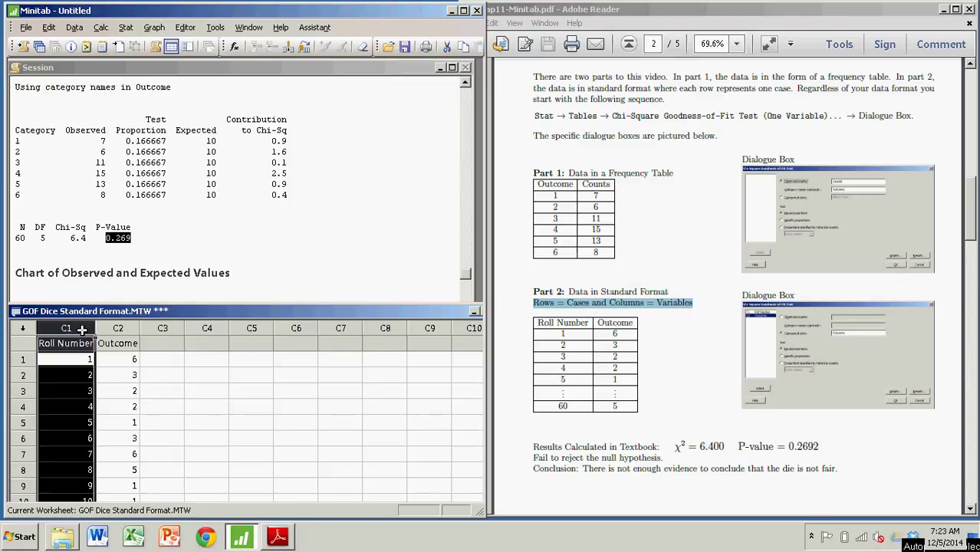
left_click(259, 410)
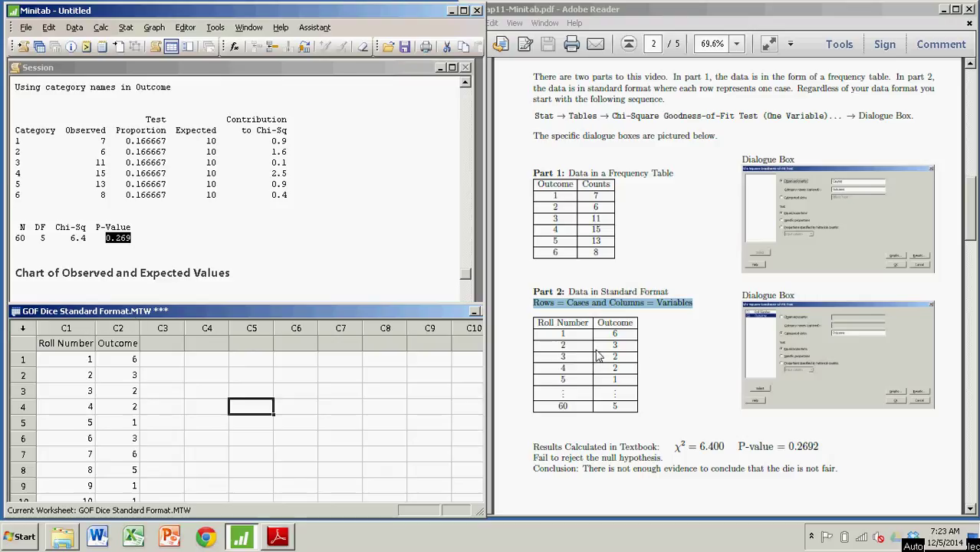
left_click(667, 346)
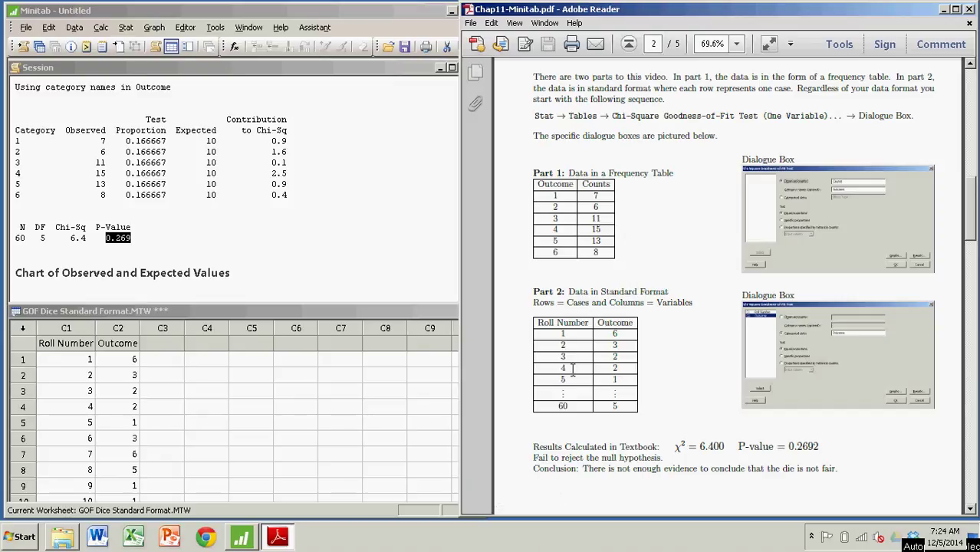
Highlight the chi-square menu path, reopen Chi-Square Goodness-of-Fit Test (One Variable) and activate Observed counts.
left_click(242, 313)
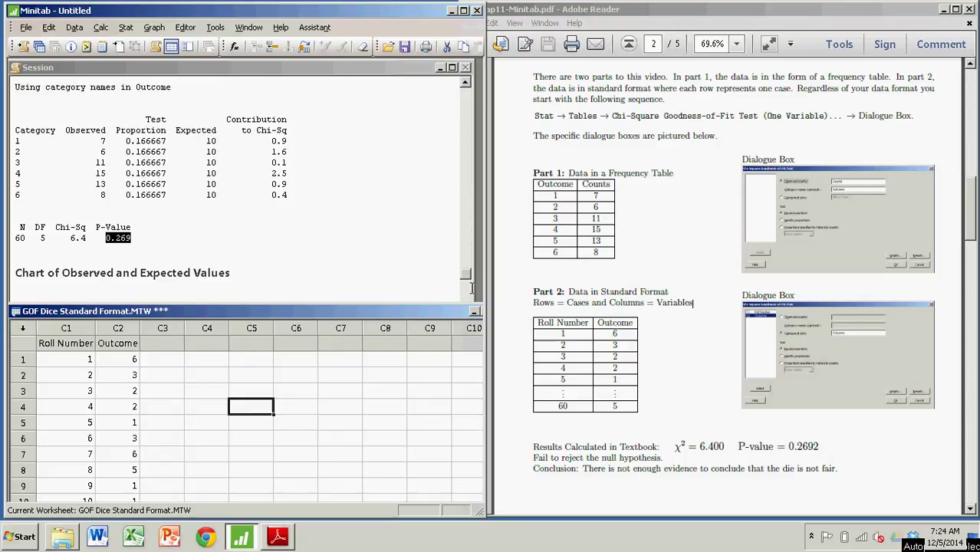
left_click_drag(535, 117, 842, 121)
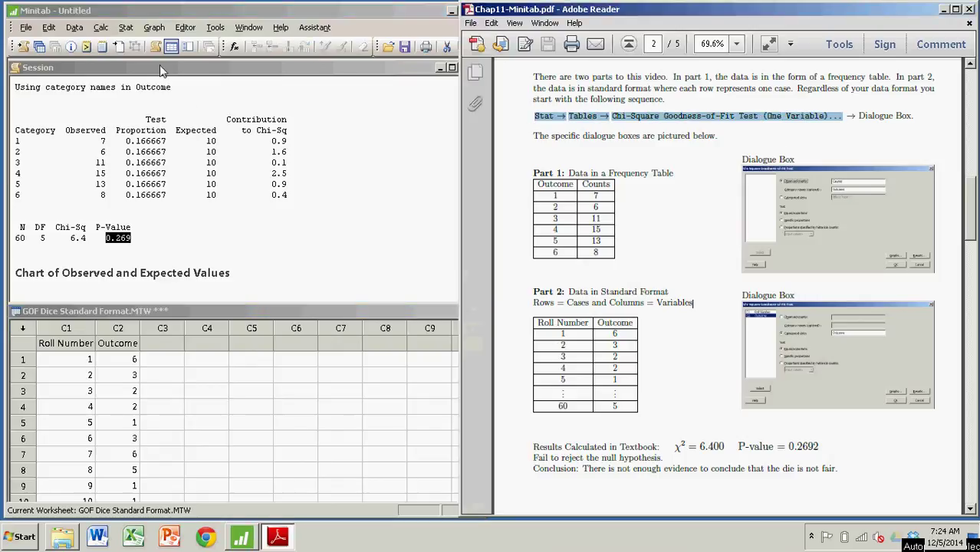
left_click(124, 29)
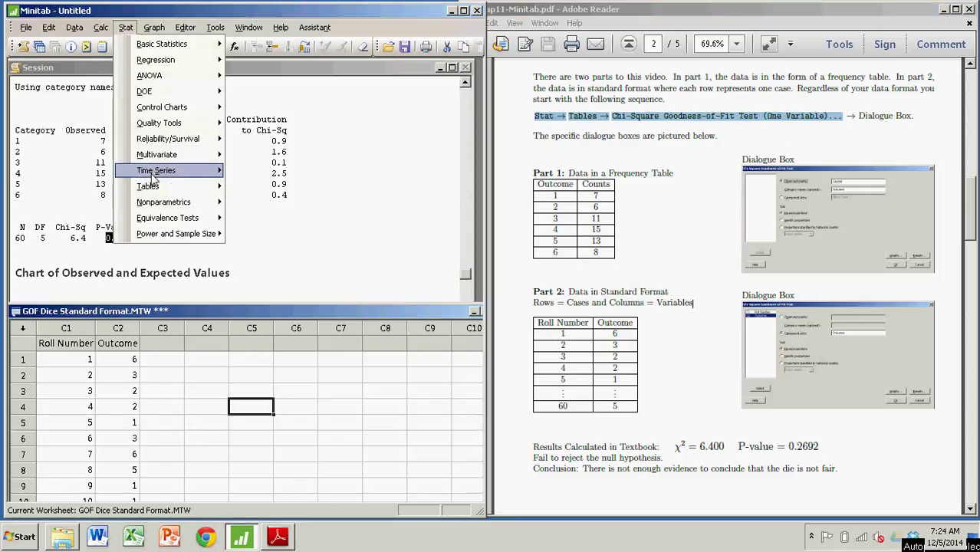
mouse_move(161, 198)
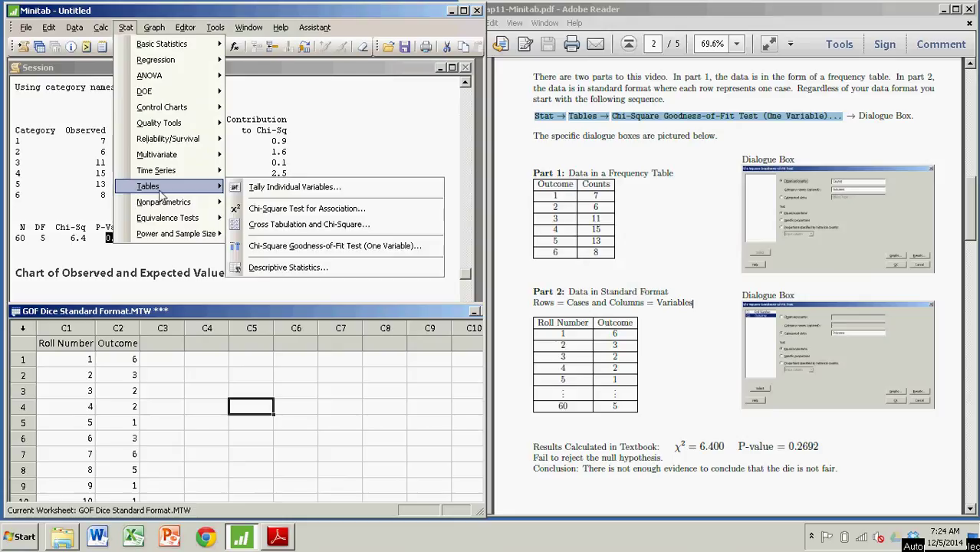
left_click(297, 249)
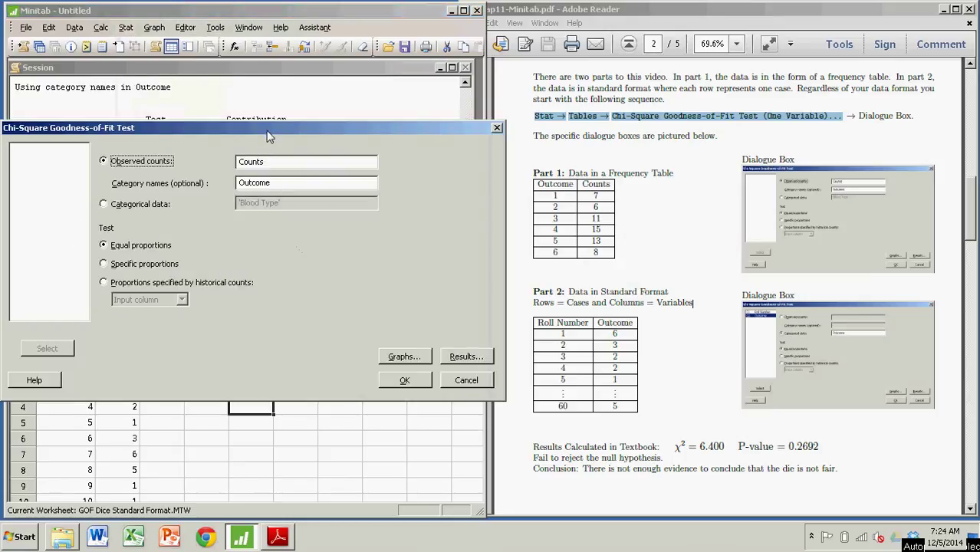
left_click_drag(267, 135, 496, 126)
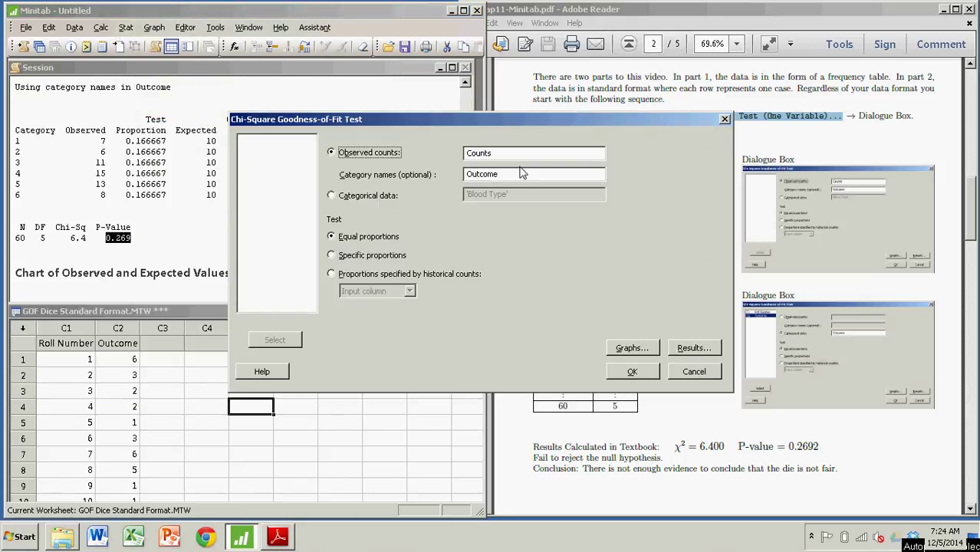
left_click(509, 153)
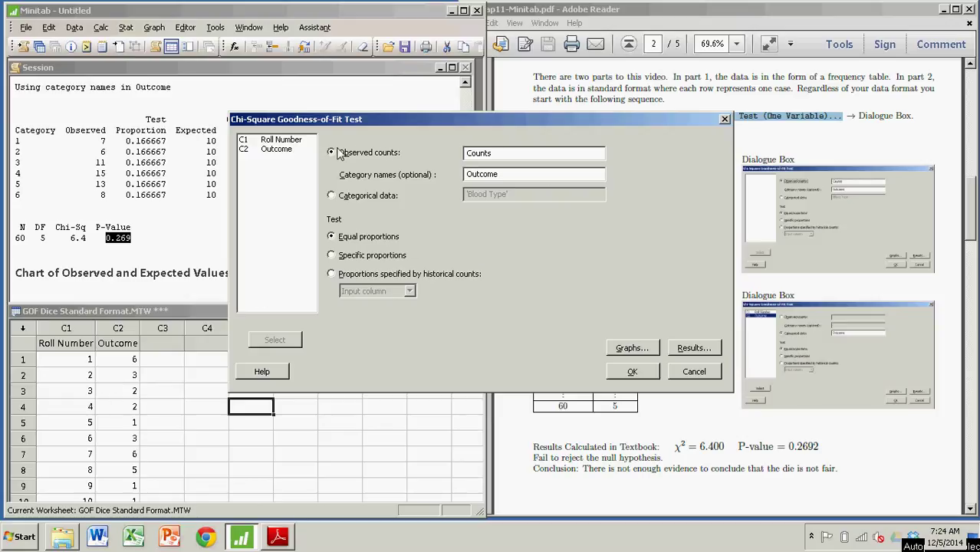
Clear Counts and Outcome from the observed counts and category names fields.
left_click(331, 196)
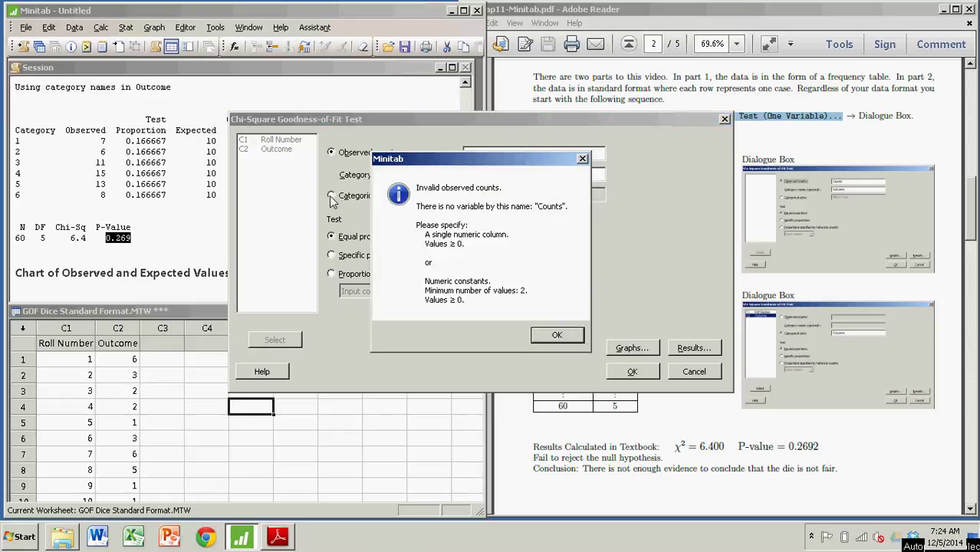
left_click(550, 338)
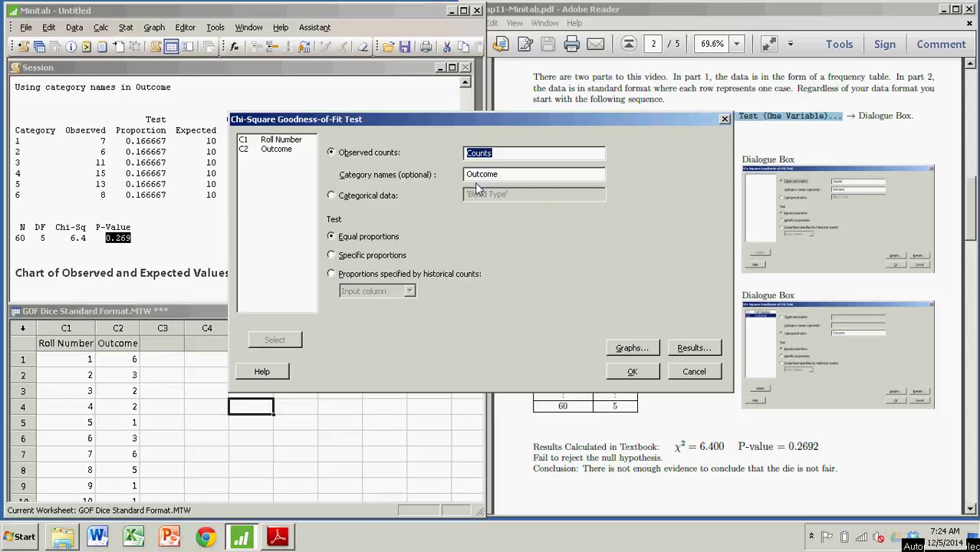
key("Delete")
double_click(509, 174)
key("Delete")
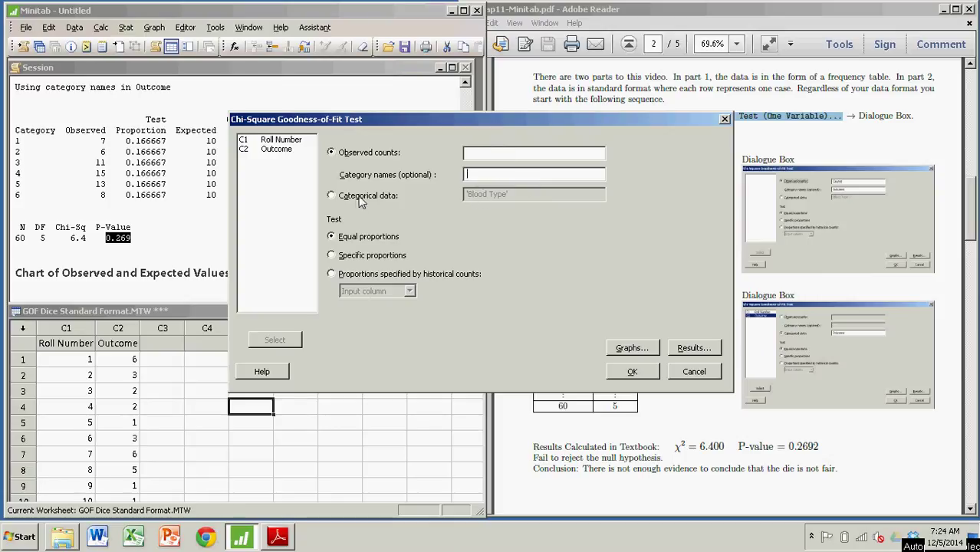
Enter C2 Outcome as the categorical data column and run the goodness-of-fit test.
left_click(331, 196)
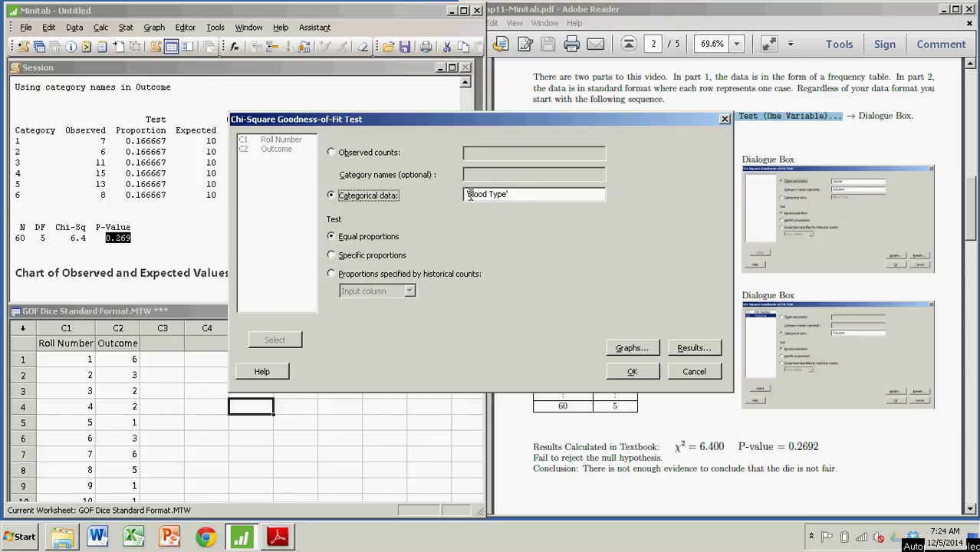
left_click_drag(468, 195, 531, 193)
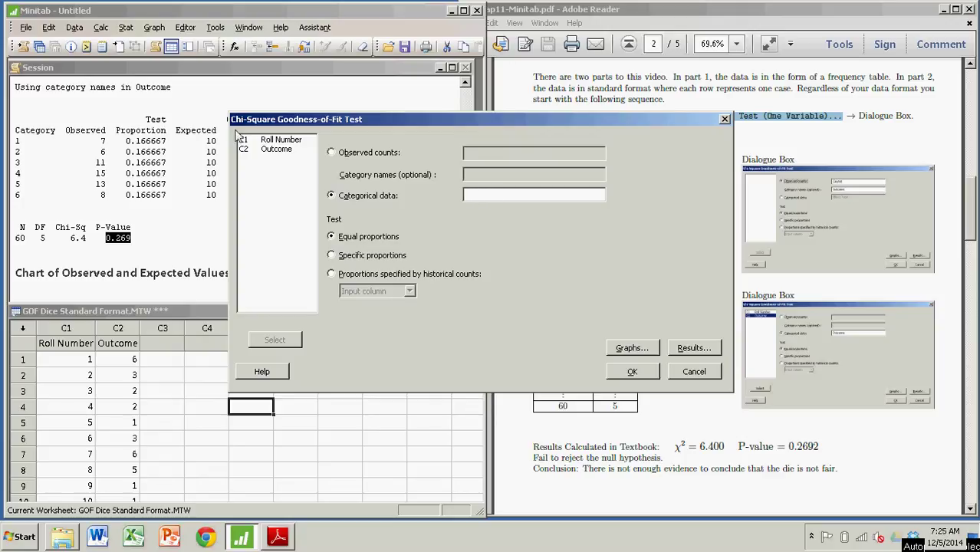
left_click(273, 149)
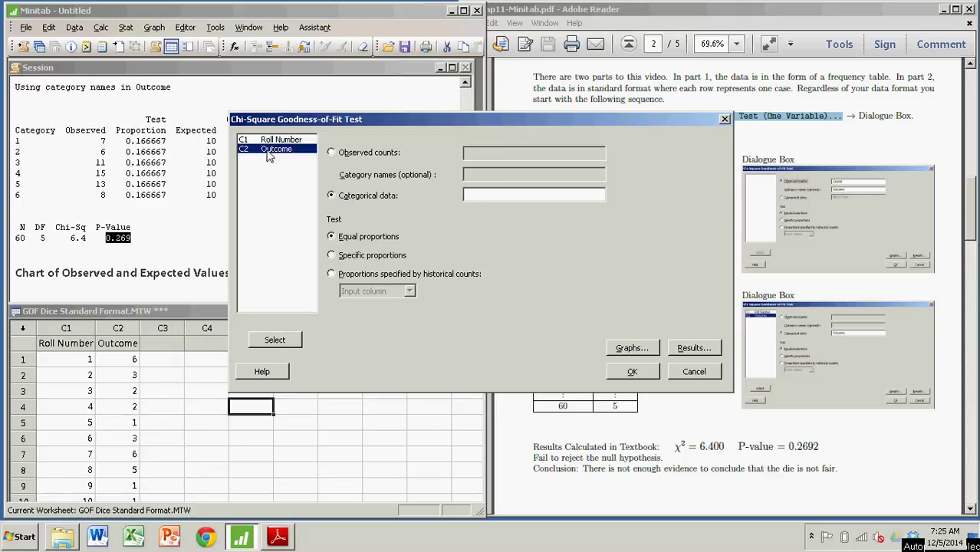
left_click(276, 341)
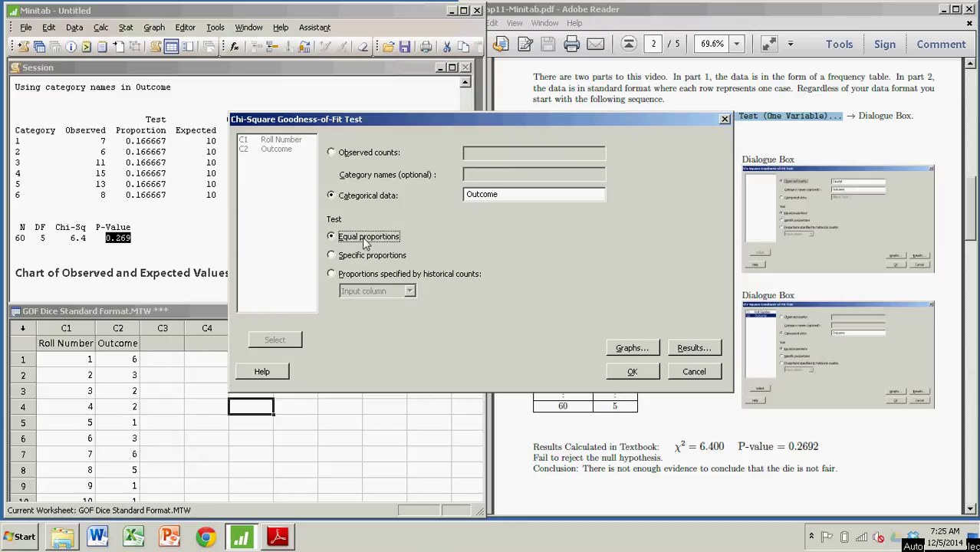
left_click(636, 374)
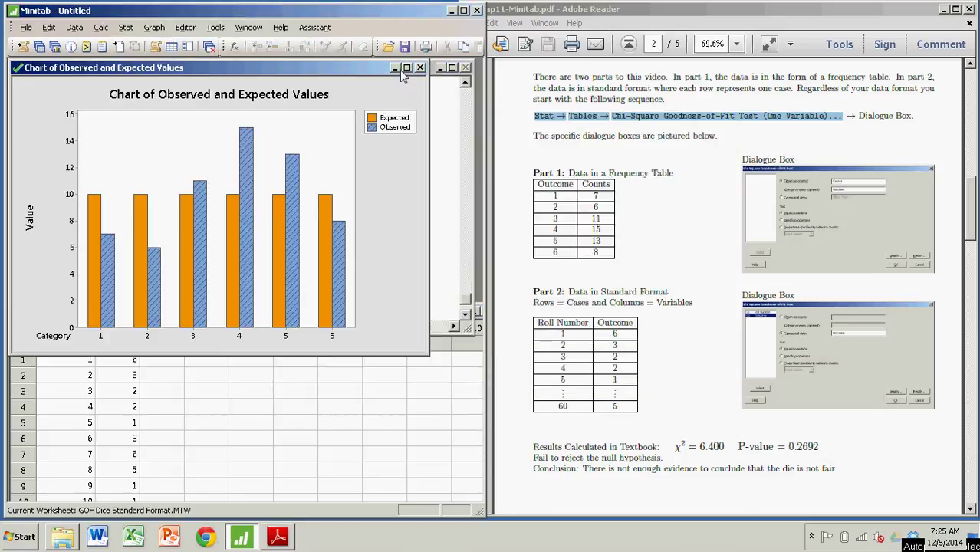
Close the chart without saving and highlight the 0.269 P-Value in the Session output.
left_click(419, 67)
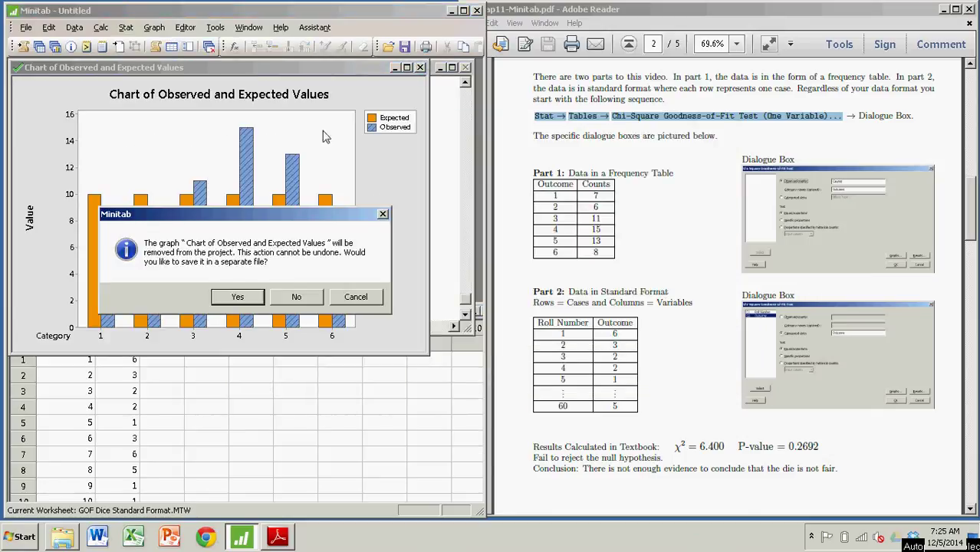
left_click(301, 296)
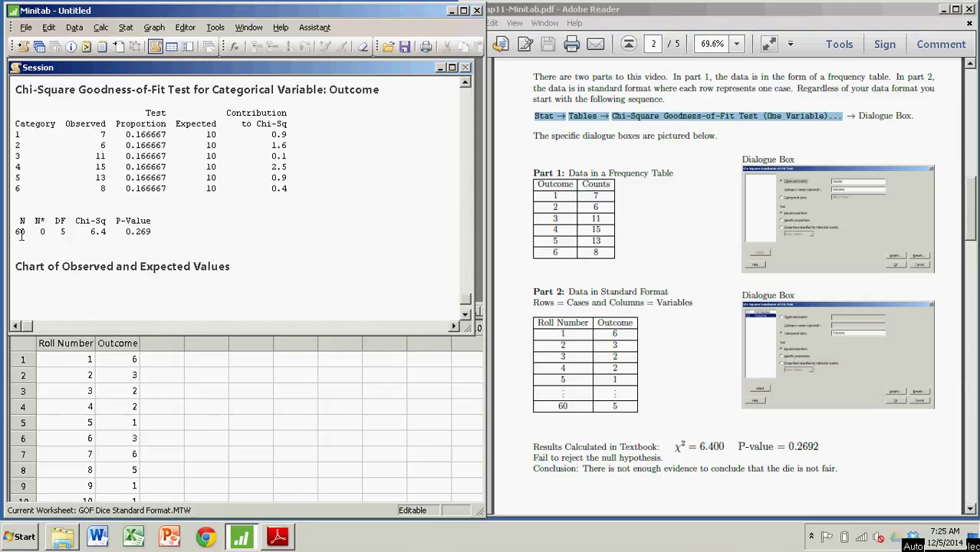
left_click_drag(14, 231, 155, 231)
left_click(154, 231)
double_click(129, 230)
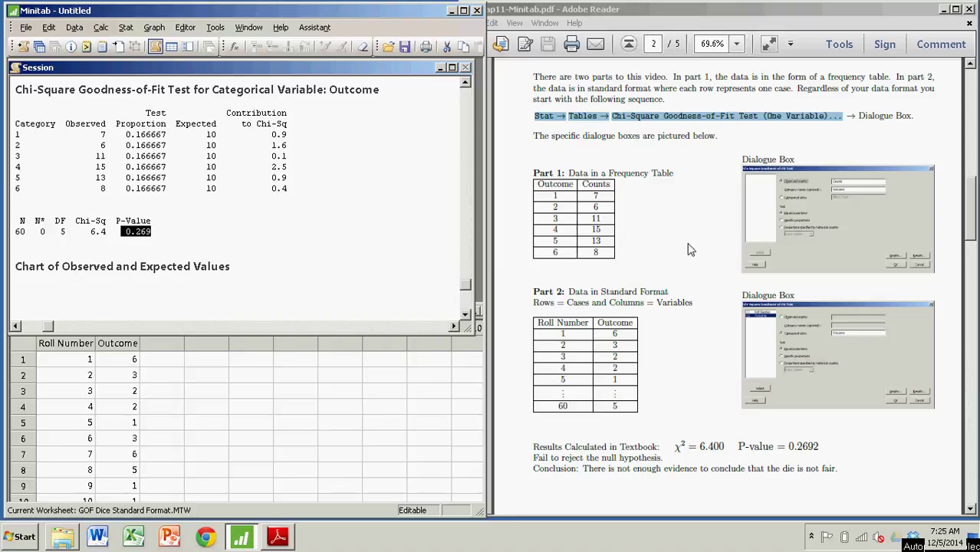
Compare with the handout's Part 1 frequency table and Part 2 standard-format rows in the PDF.
left_click(665, 250)
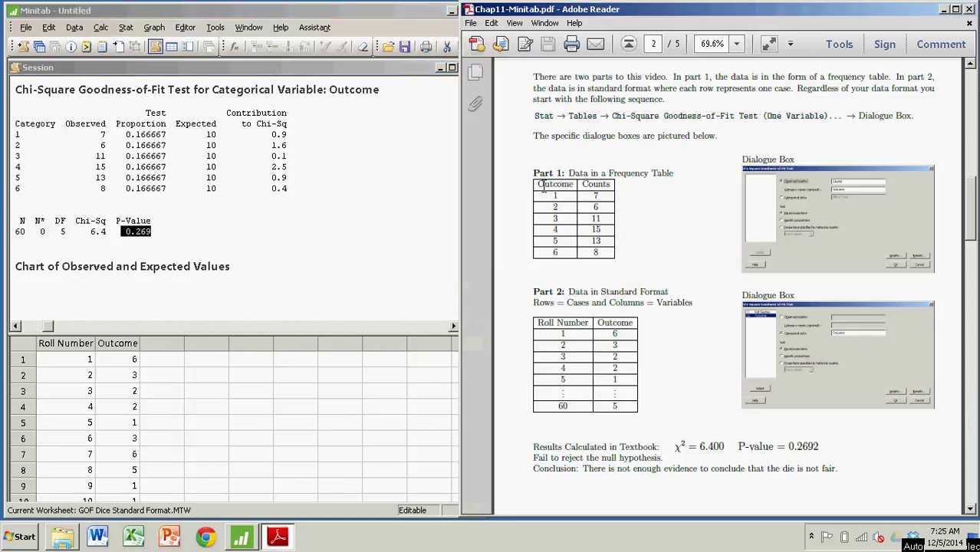
left_click_drag(538, 188, 608, 257)
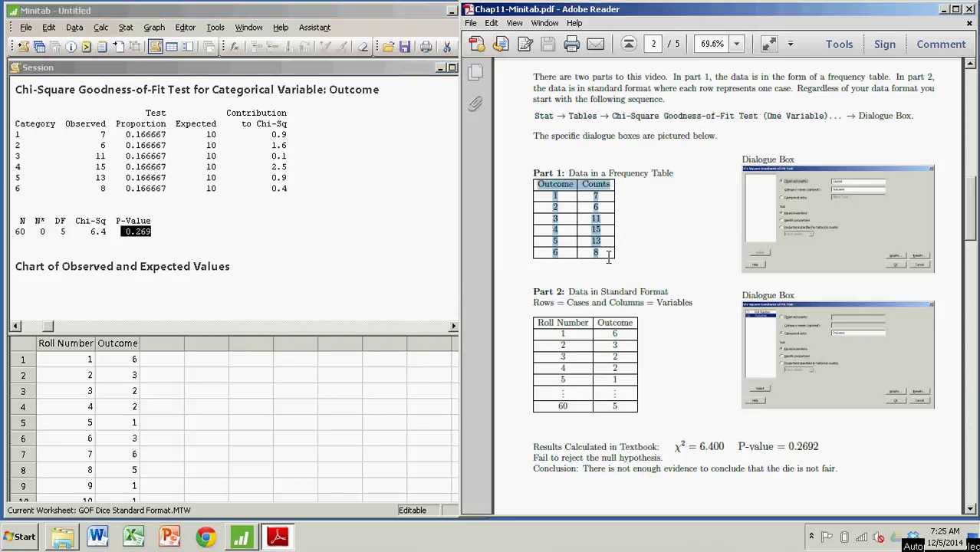
left_click(658, 243)
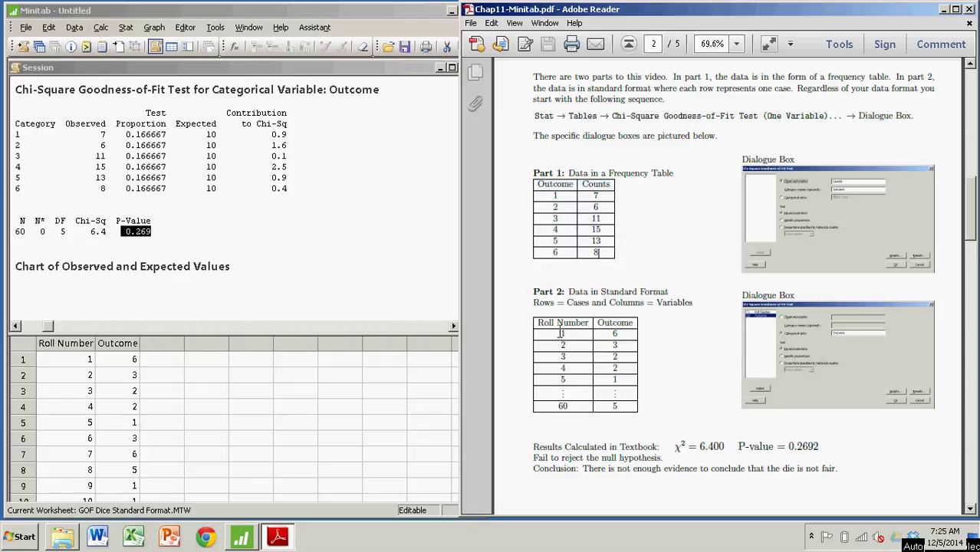
left_click_drag(561, 331, 602, 407)
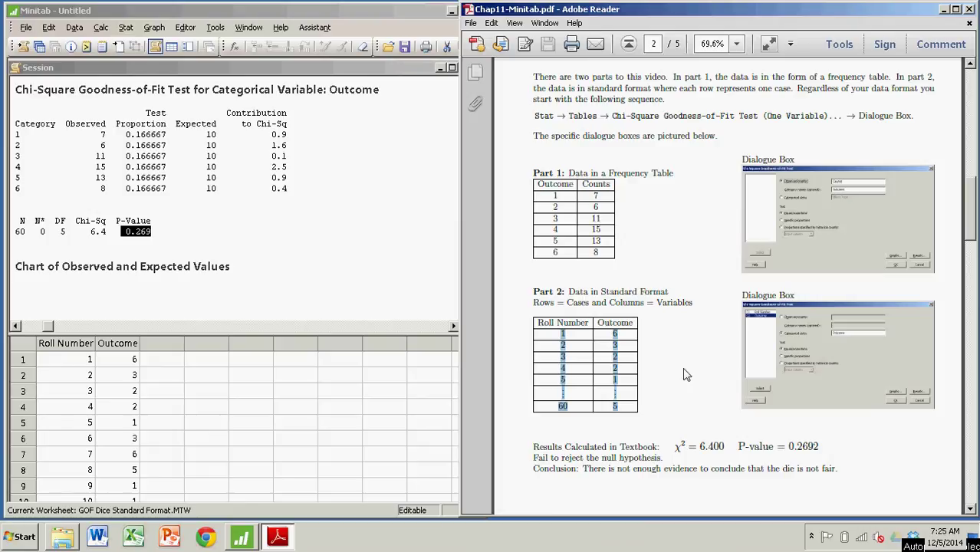
scroll(687, 308, "up", 4)
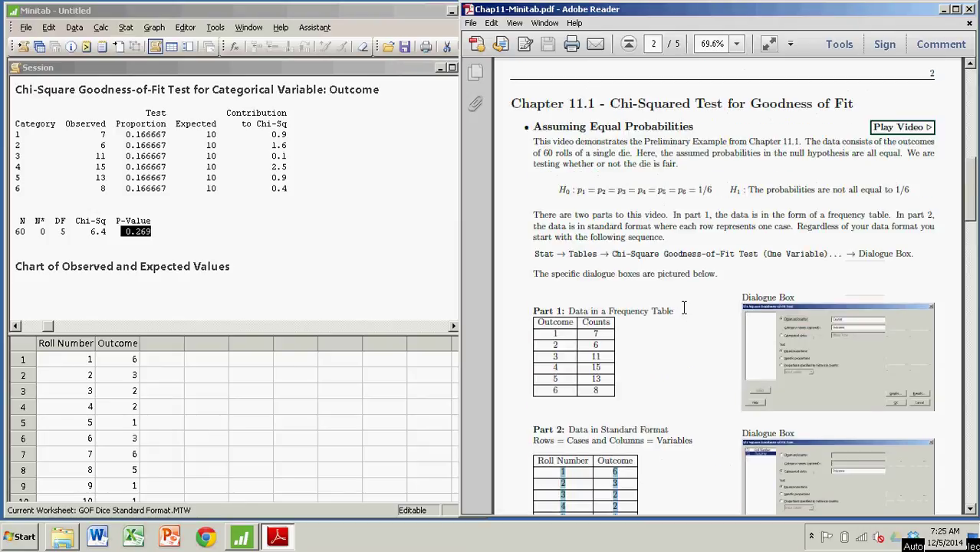